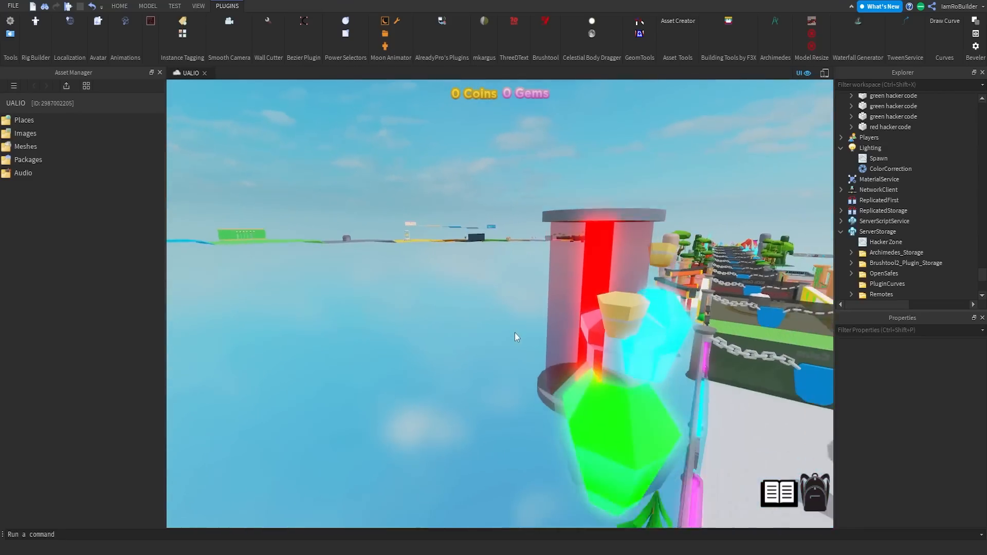
- Fly around the game map to review the existing zones, including the flower village and its houses
key("s")
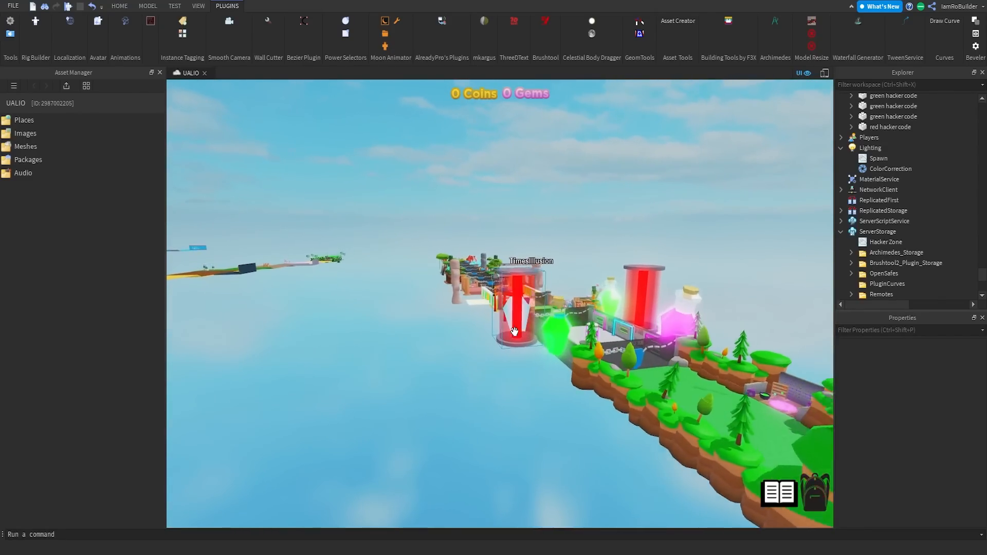
key("w")
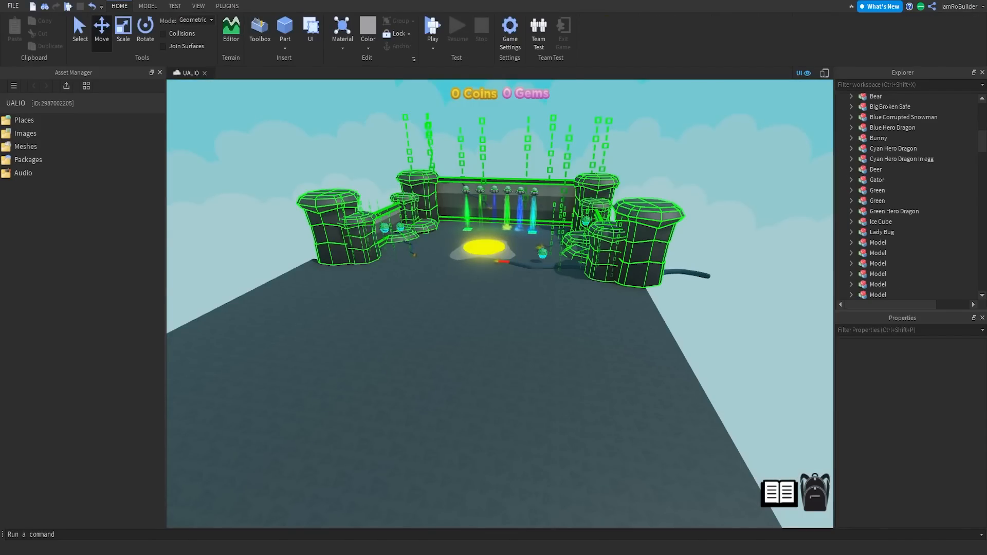
right_click_drag(584, 232, 597, 228)
right_click_drag(530, 247, 518, 296)
key("w")
key("a")
key("w")
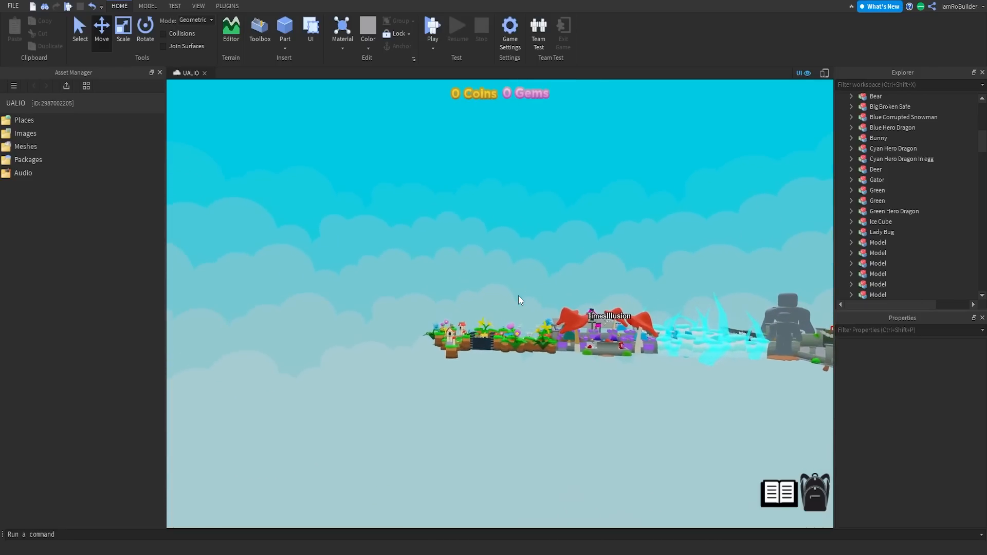
key("w")
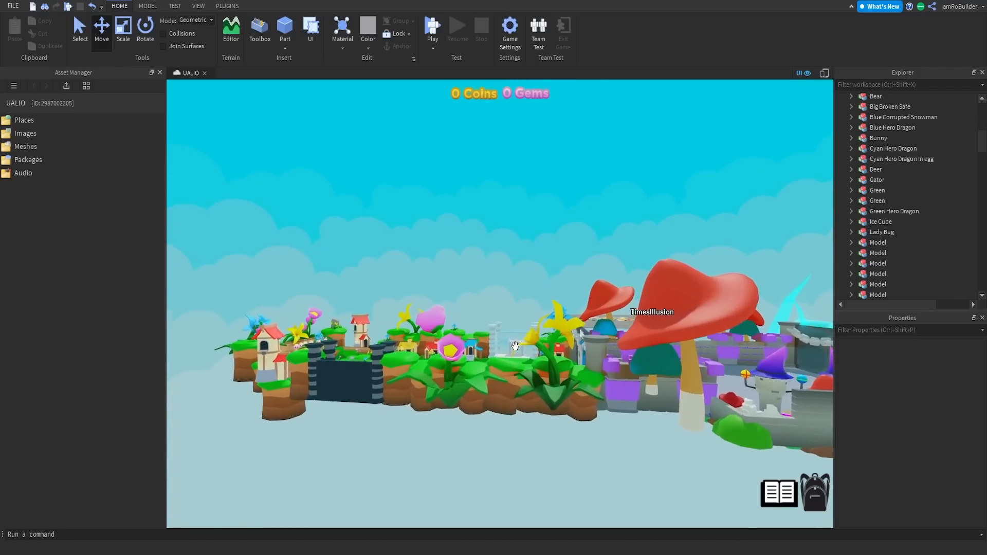
right_click_drag(531, 348, 532, 348)
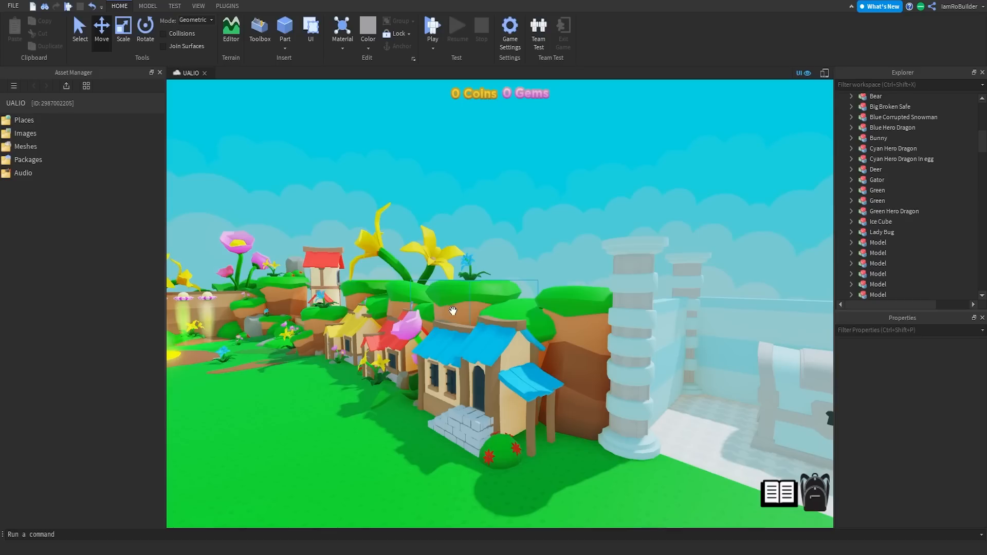
right_click_drag(495, 311, 507, 360)
key("a")
key("w")
scroll(551, 328, "up", 15)
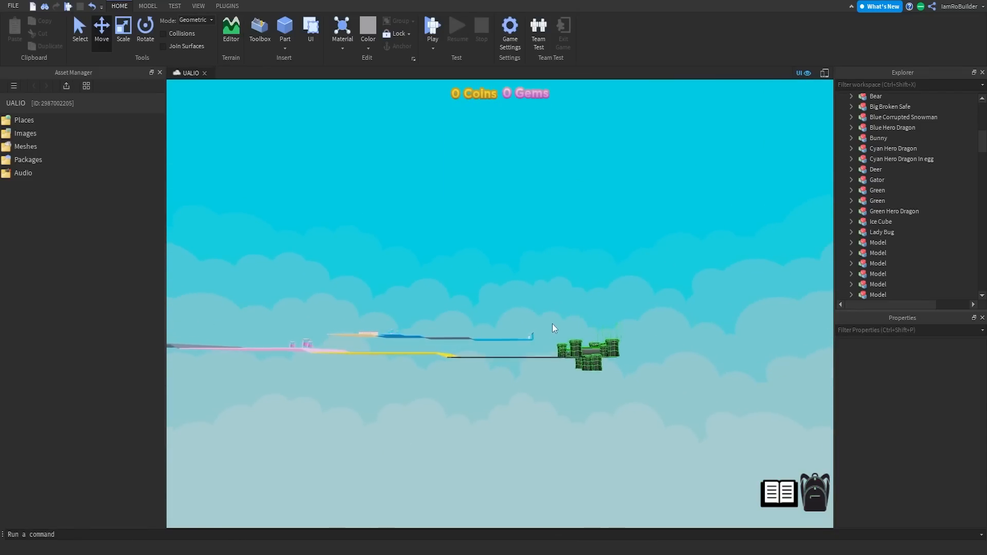
- Inspect the green wireframe hacker zone, including its pillar walls, row of UFO beams, yellow circle and loose wires
key("w")
right_click_drag(548, 330, 552, 338)
key("w")
key("s")
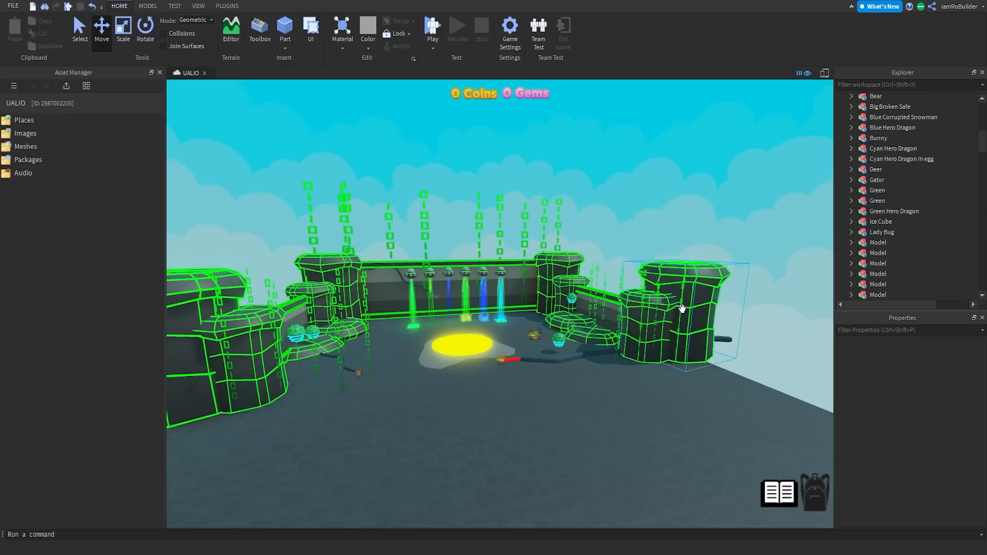
key("w")
right_click_drag(668, 322, 625, 335)
key("s")
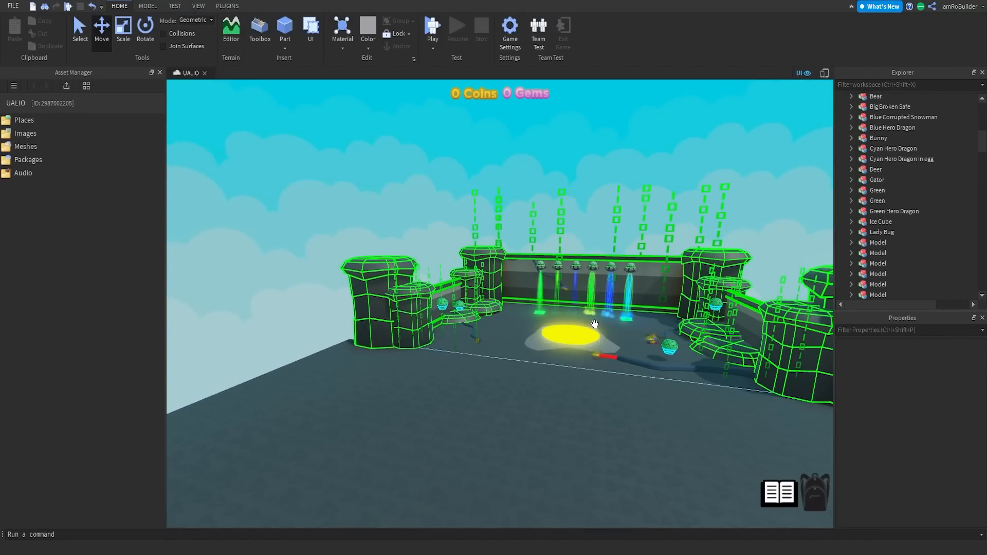
key("w")
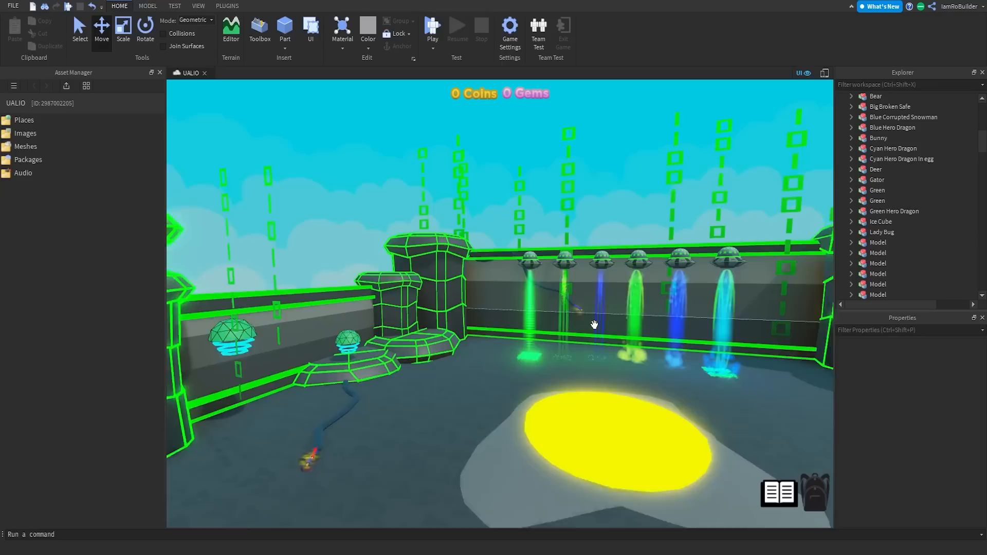
key("s")
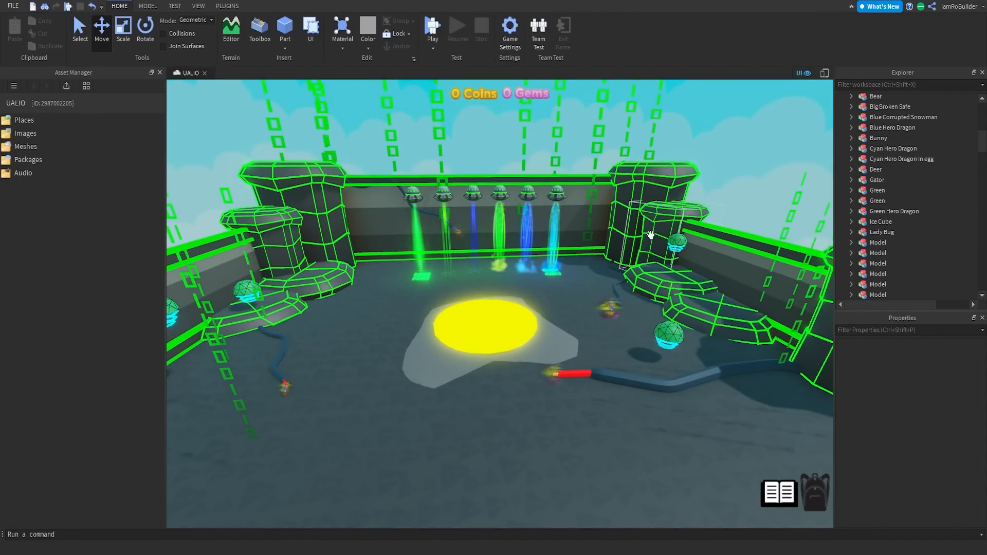
right_click_drag(502, 289, 501, 289)
key("s")
key("w")
key("s")
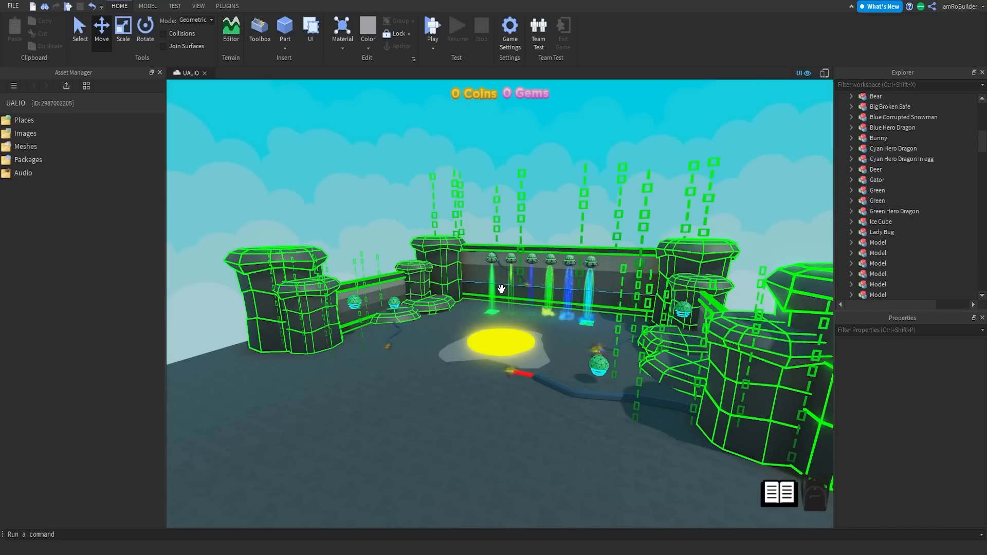
right_click_drag(491, 317, 490, 317)
key("w")
key("s")
key("s")
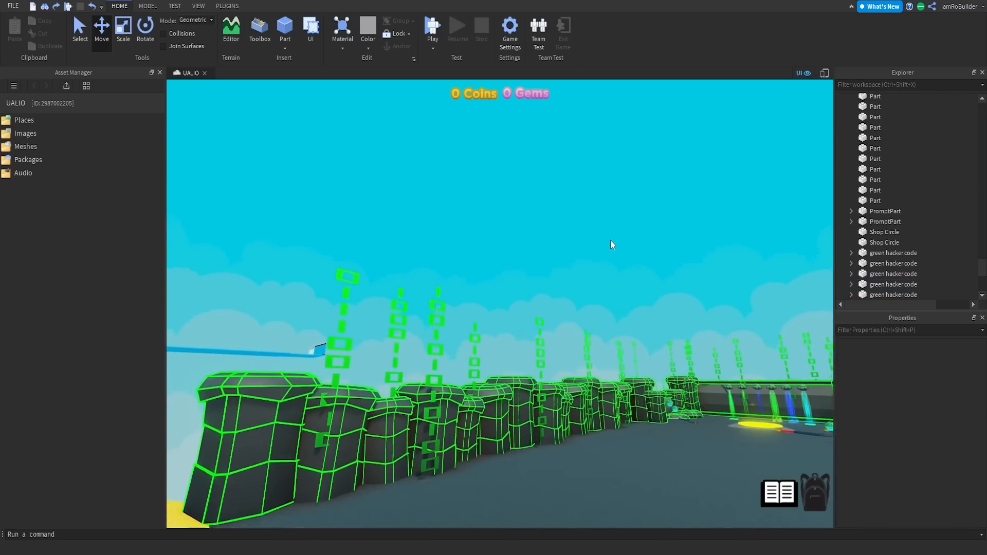
- Duplicate the loose wire model, move the copy along the pillar wall to about X 393.5 and angle it toward the open floor
key("w")
right_click_drag(611, 239, 608, 253)
key("w")
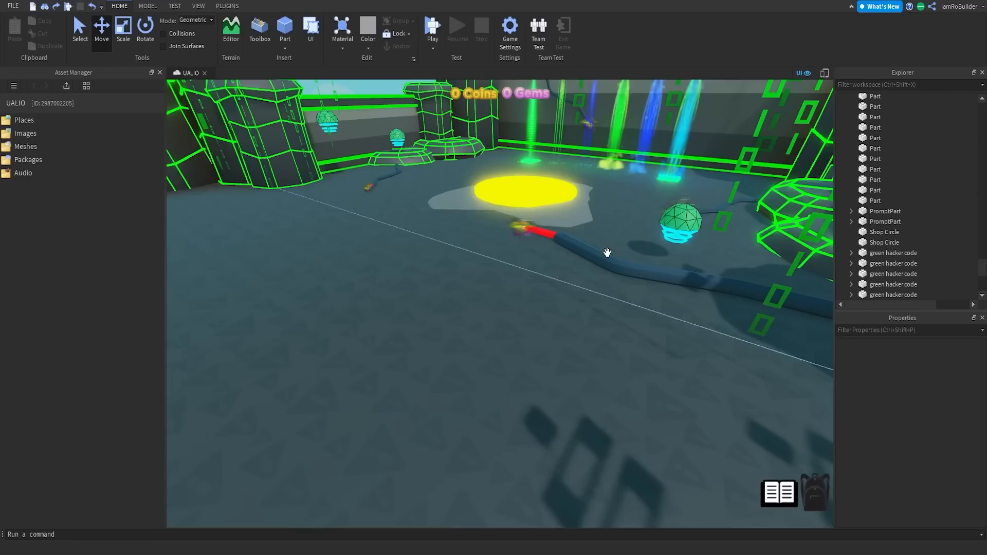
left_click(374, 189)
right_click_drag(379, 184, 478, 183)
scroll(478, 184, "down", 5)
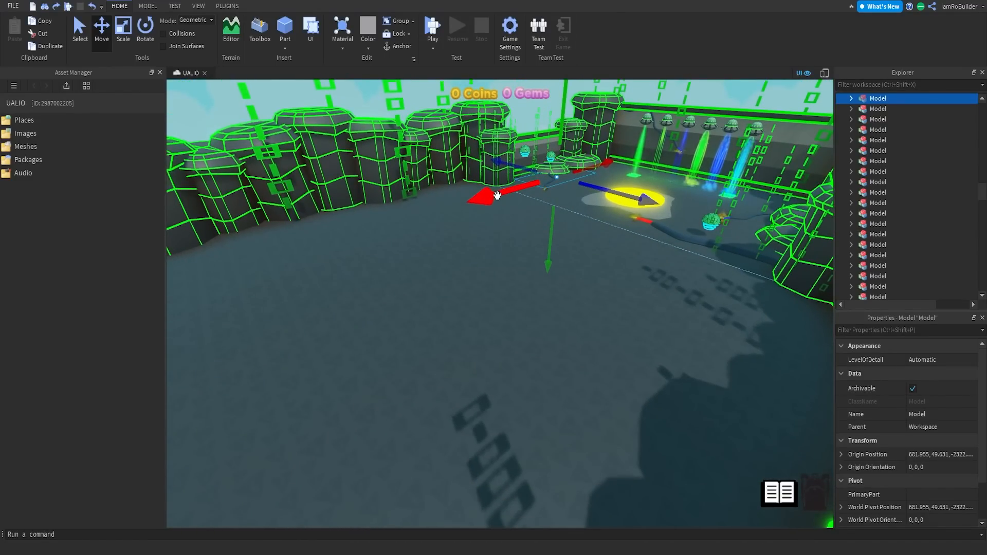
key("ctrl+d")
key("a")
left_click_drag(499, 196, 206, 252)
key("a")
right_click_drag(426, 260, 498, 258)
left_click_drag(581, 256, 364, 244)
key("a")
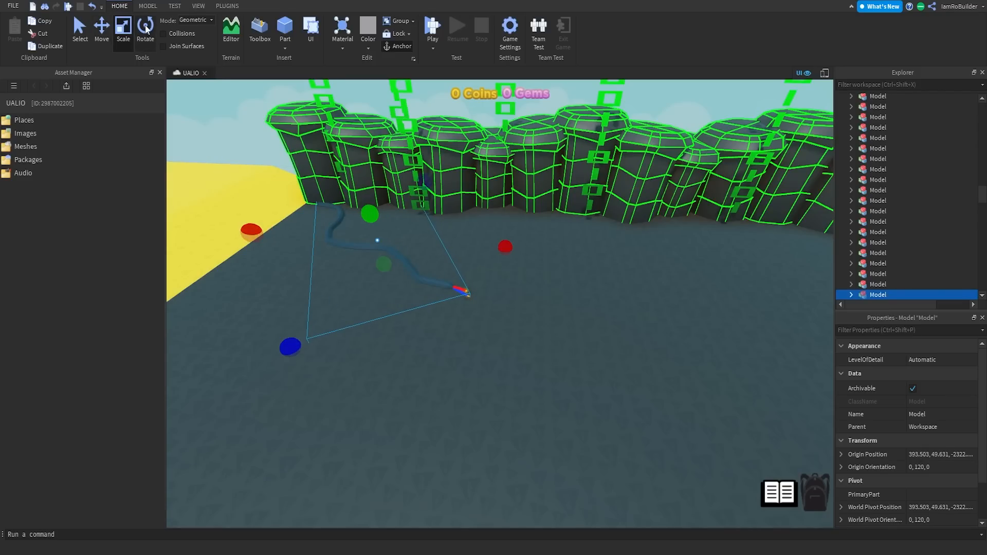
- Set the size of the GlitchEffect particle emitter on the copied wire's exposed end to 3
right_click_drag(450, 275, 449, 275)
scroll(450, 275, "up", 5)
scroll(450, 275, "down", 2)
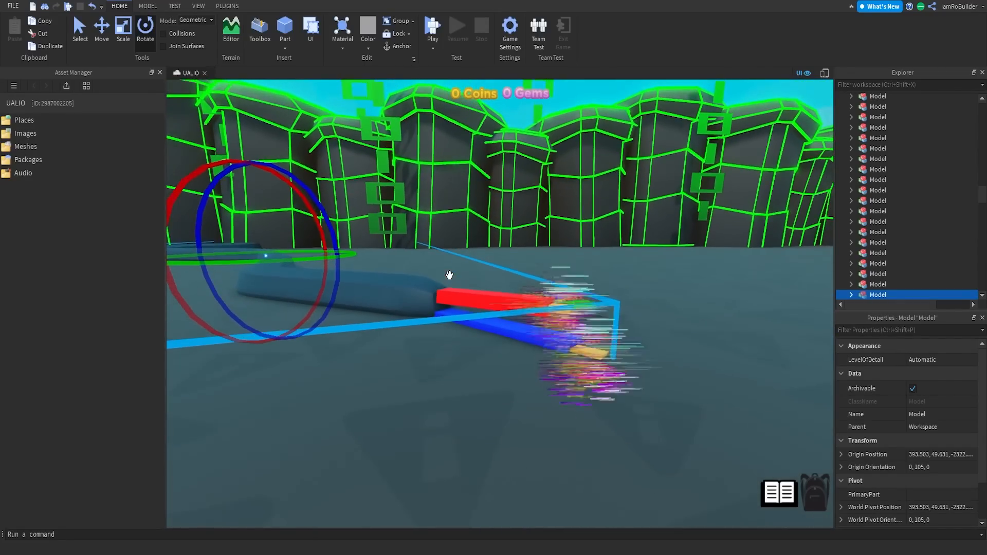
left_click(569, 312)
left_click(905, 275)
left_click(932, 411)
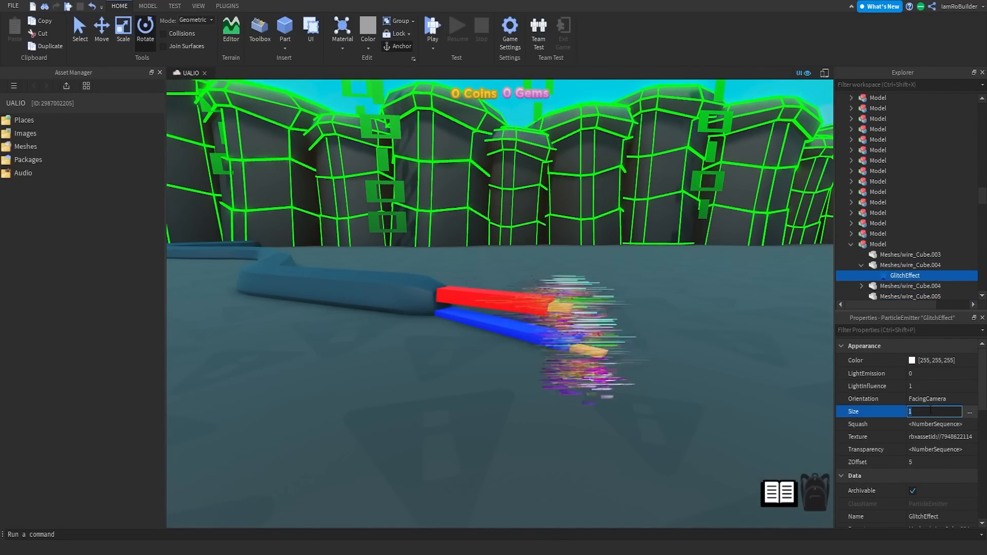
type("3")
key("Return")
scroll(612, 333, "down", 6)
right_click_drag(612, 333, 649, 337)
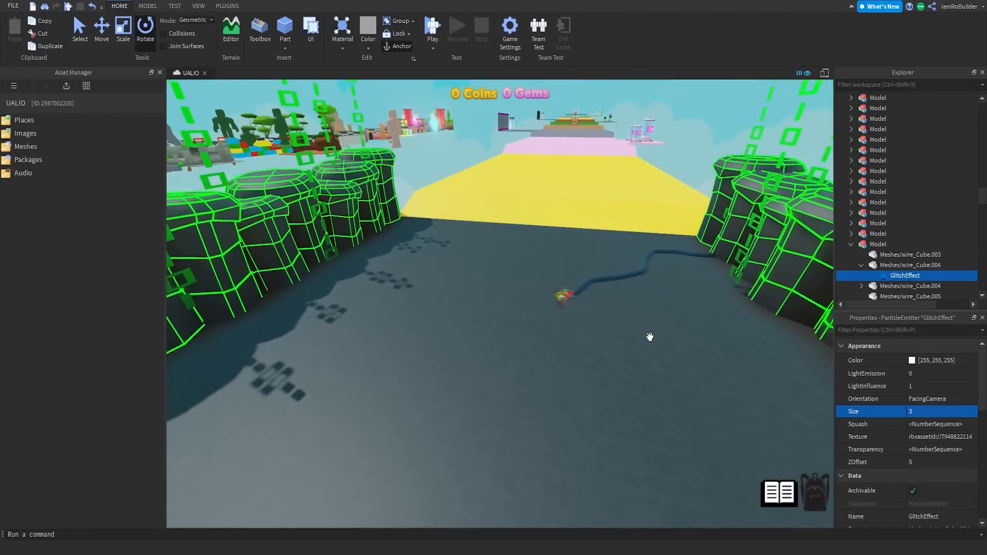
- Duplicate the wire beside the small green dome and move the copy along the pillar wall to about X 577.4
left_click(603, 281)
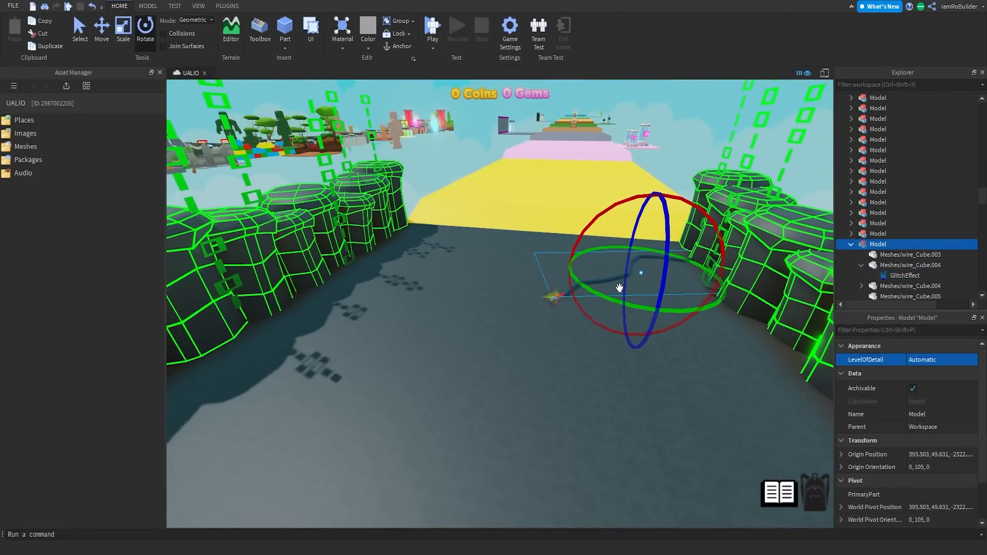
right_click_drag(573, 283, 573, 283)
key("w")
left_click(626, 283)
key("ctrl+3")
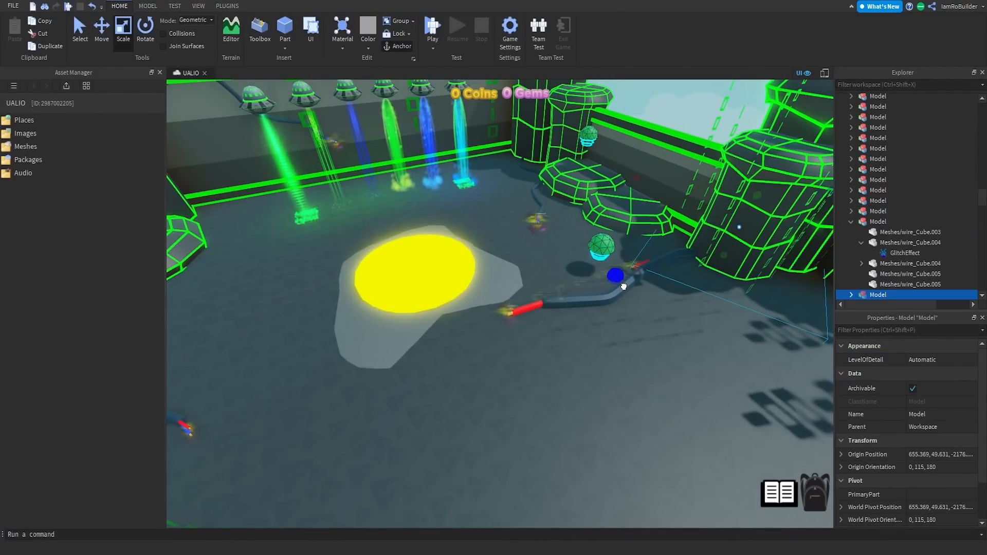
right_click_drag(729, 304, 729, 304)
key("s")
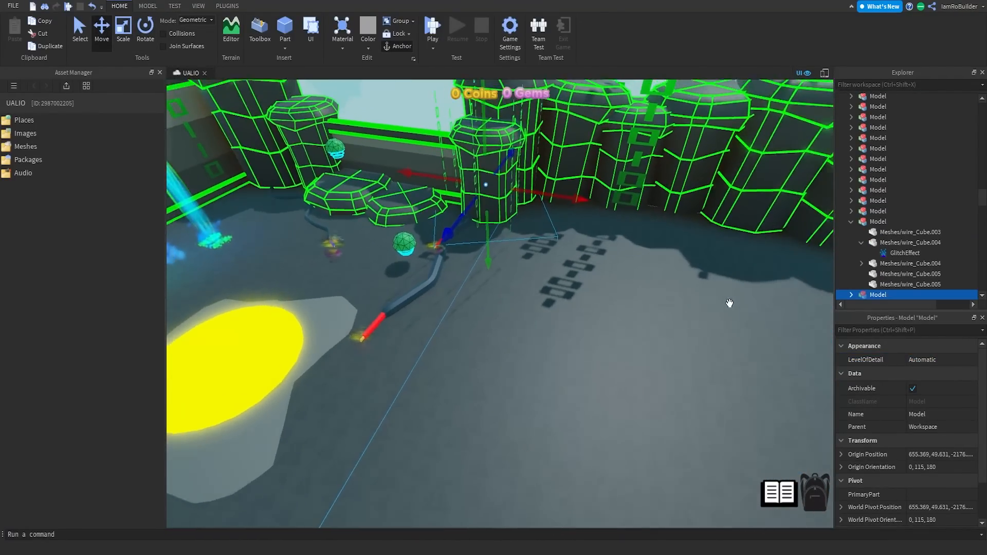
left_click_drag(564, 211, 742, 258)
key("s")
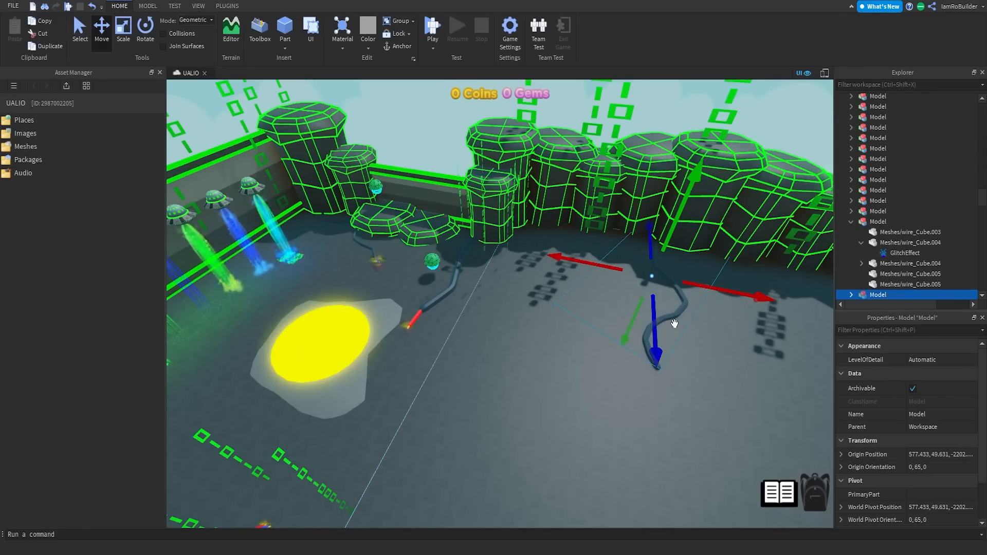
- Rotate the second wire copy about its vertical axis so its exposed end points toward the open floor
key("w")
right_click_drag(674, 324, 674, 323)
key("s")
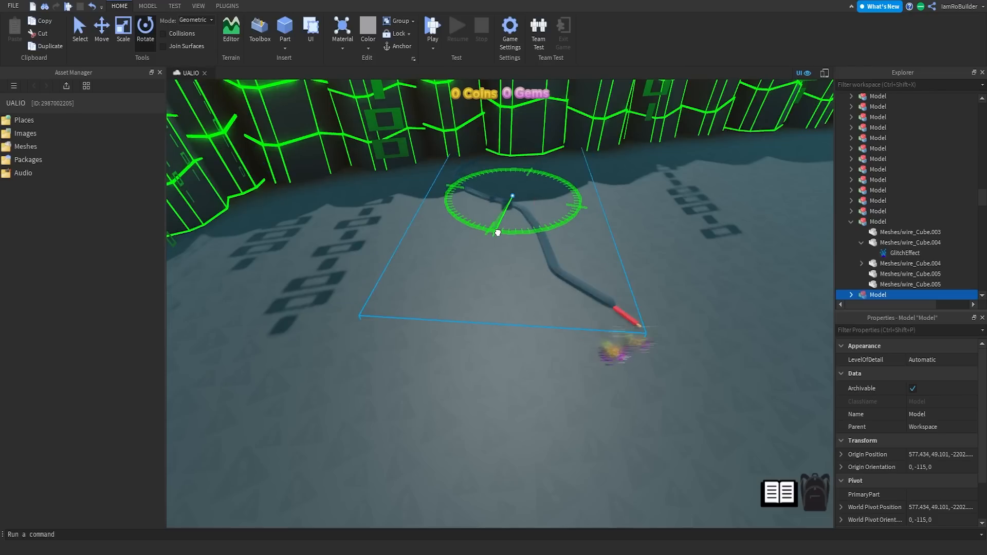
left_click_drag(535, 229, 531, 243)
right_click_drag(530, 244, 506, 294)
key("s")
- Duplicate the small hovering green dome near the yellow circle and place the copy farther along the wall, beside the new wire
left_click(531, 244)
key("s")
left_click(495, 300)
left_click(495, 299)
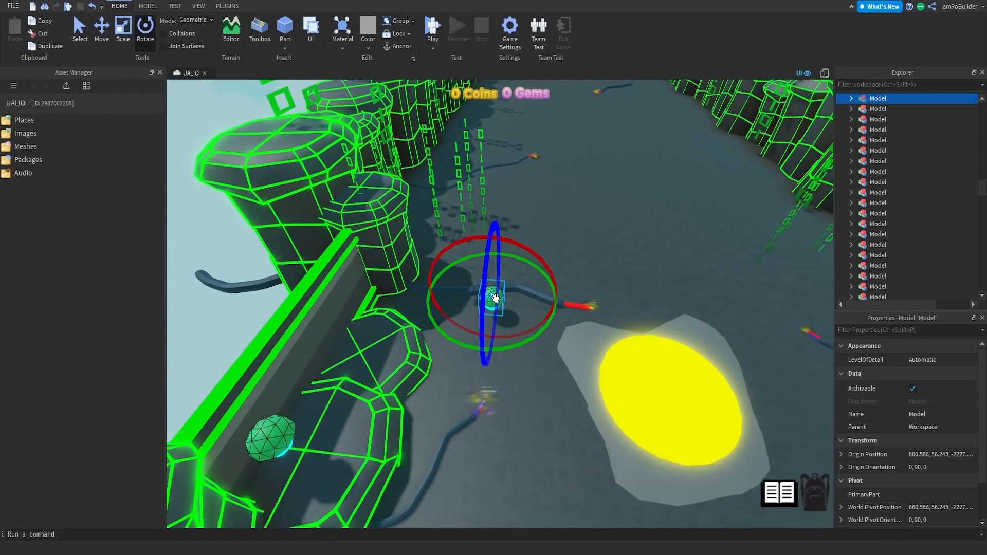
left_click_drag(492, 299, 508, 185)
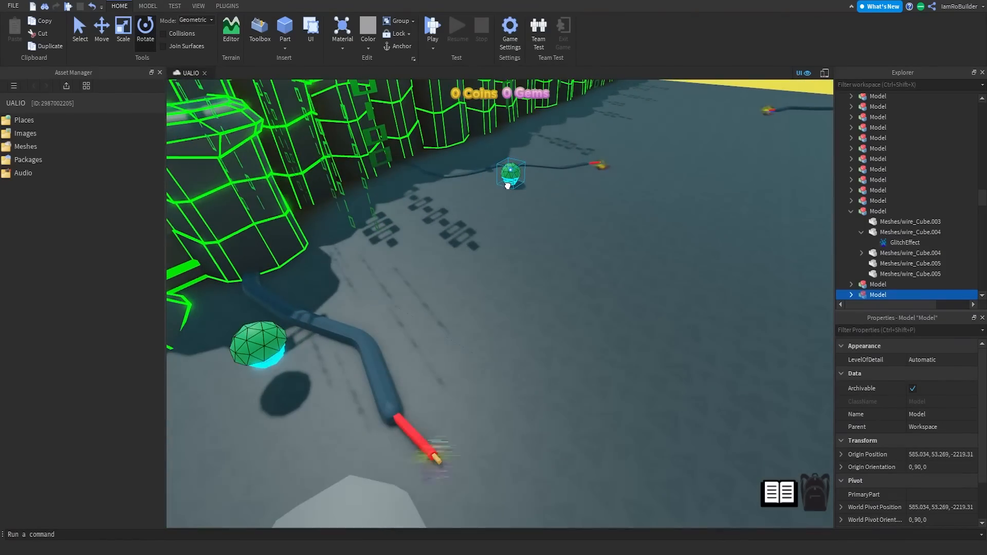
- Scale the copied green dome up to several times its size and move it outside the pillar wall, raised above the pillars
left_click(123, 31)
right_click_drag(500, 206, 500, 192)
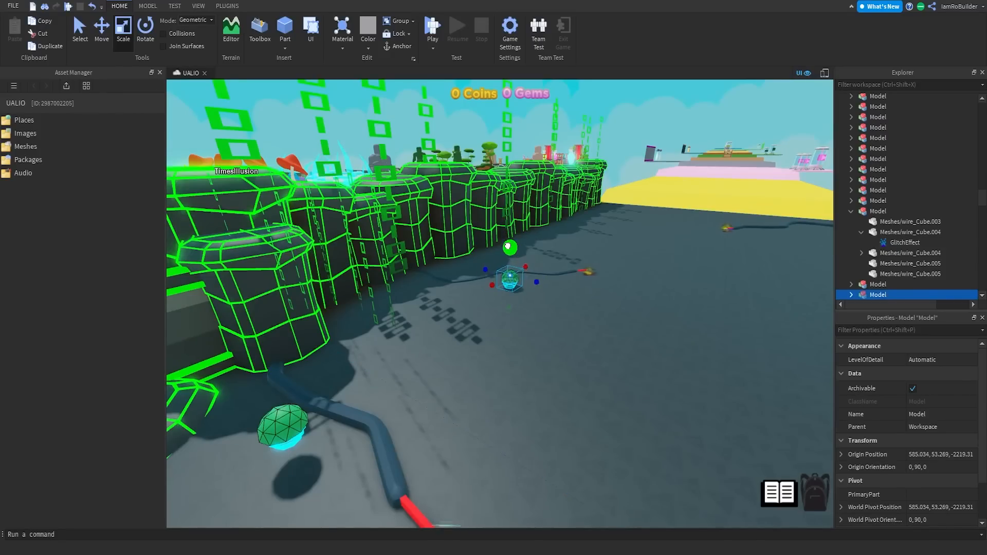
left_click_drag(508, 247, 516, 185)
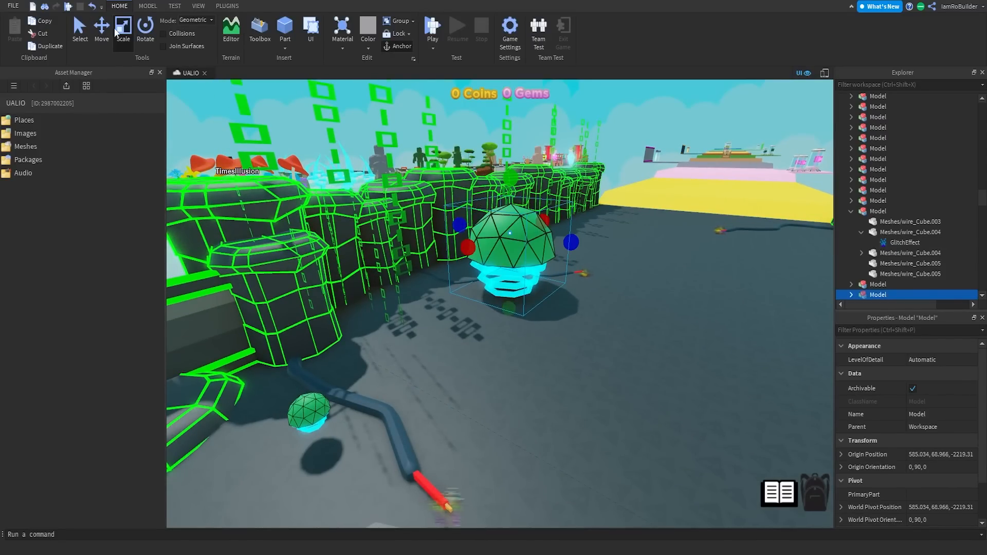
left_click_drag(457, 223, 333, 200)
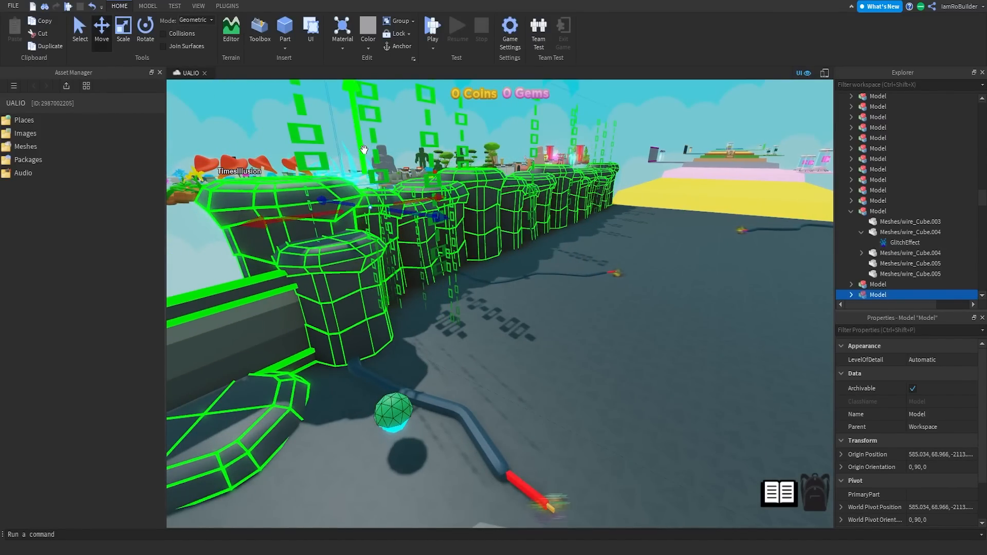
left_click_drag(364, 149, 358, 50)
key("f")
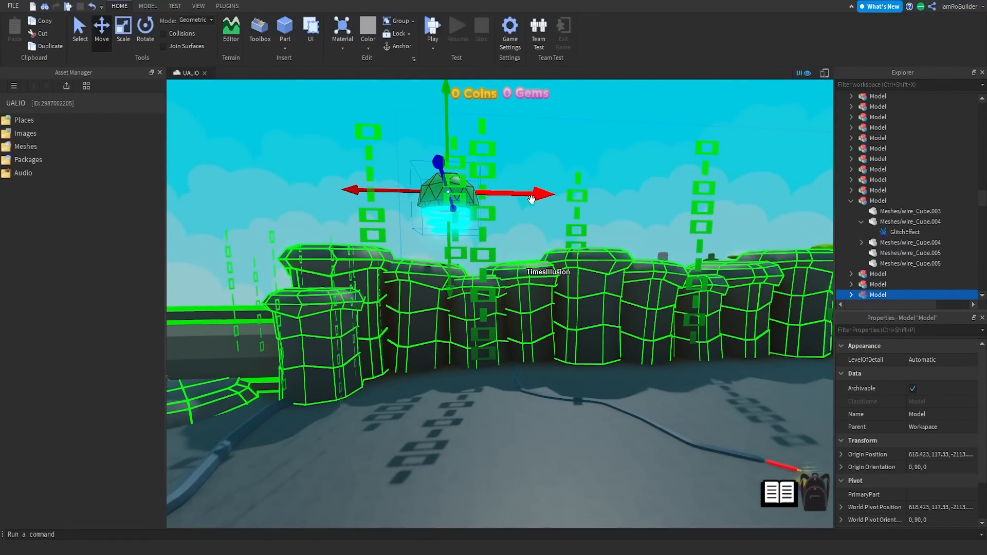
- Place two more copies of the large dome in a spaced row outside the wall, the last at about X 367.4, Y 98.9
left_click_drag(532, 199, 658, 185)
left_click_drag(581, 255, 581, 213)
right_click_drag(610, 216, 611, 216)
key("w")
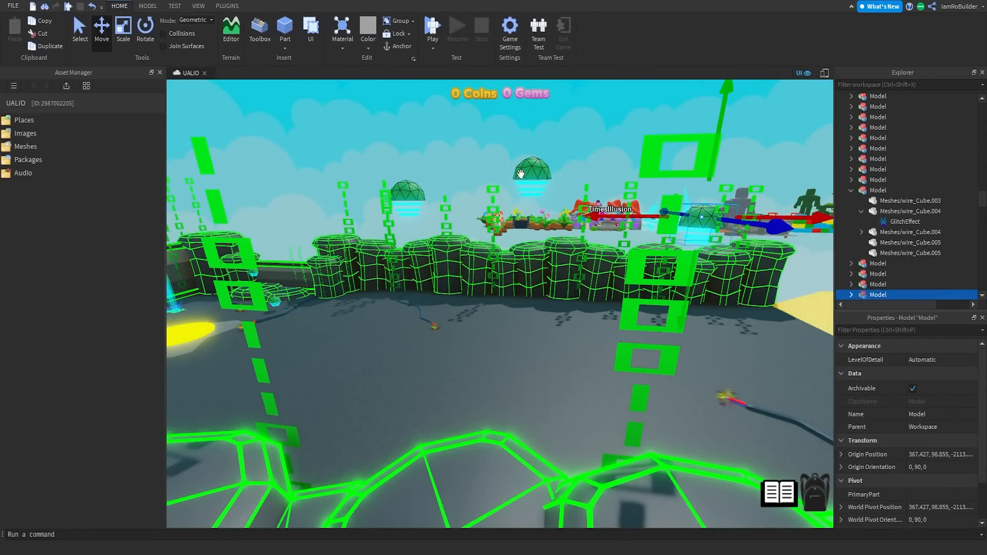
key("w")
right_click_drag(550, 169, 551, 169)
key("s")
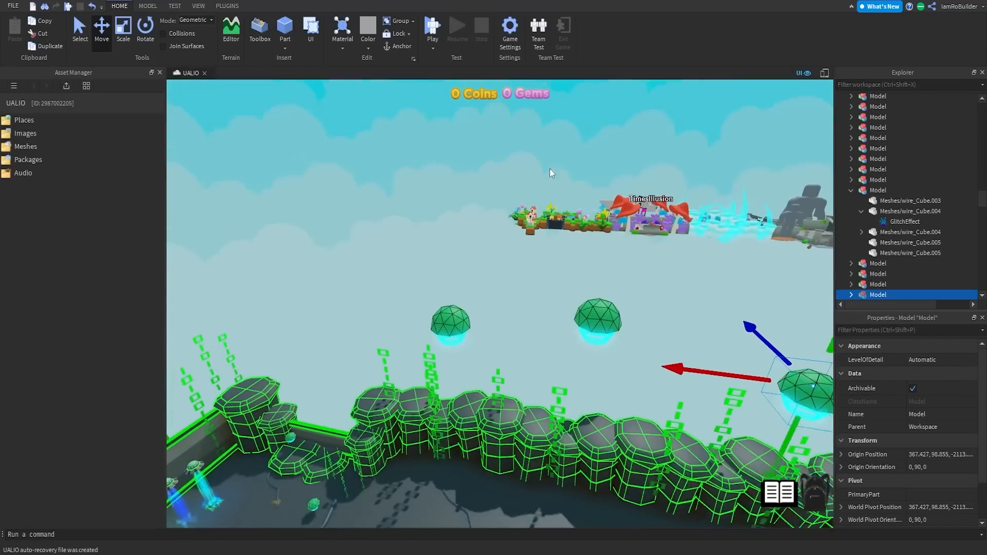
- Select the three large domes, duplicate them together and move the copies across the zone to outside the opposite pillar wall
right_click_drag(544, 319, 544, 320)
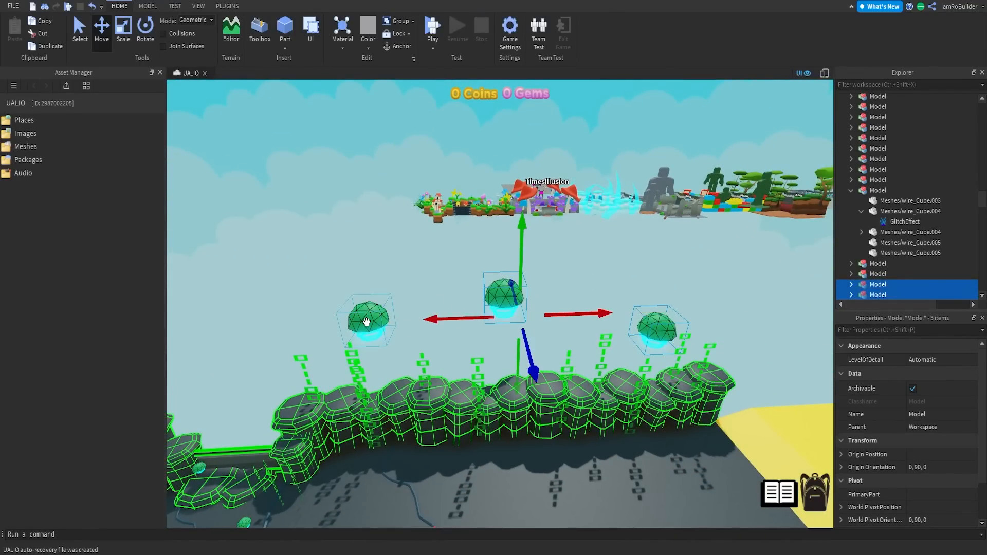
left_click_drag(539, 370, 600, 403)
right_click_drag(599, 403, 600, 403)
left_click_drag(600, 403, 601, 399)
right_click_drag(600, 403, 602, 400)
left_click_drag(602, 399, 661, 298)
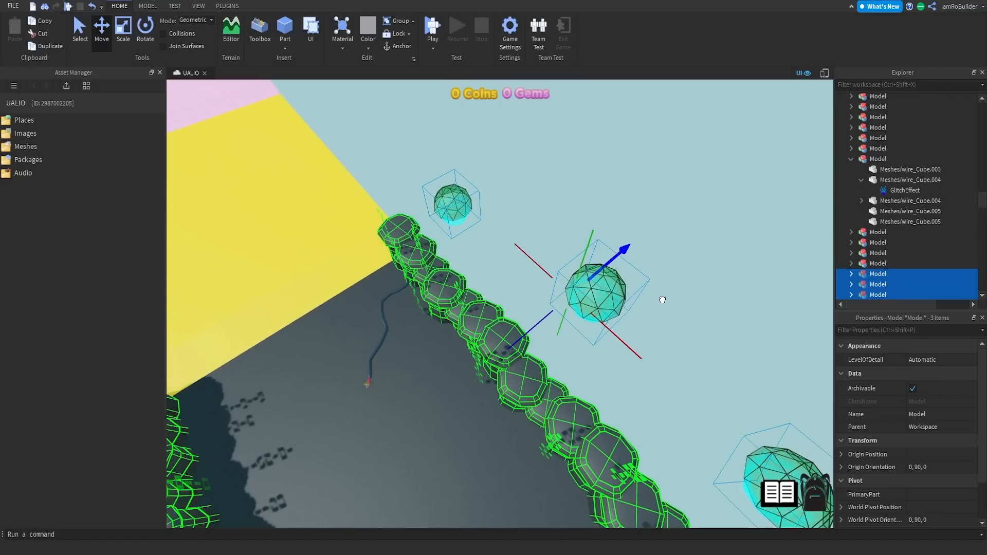
- Lower the large dome at X 618.4 outside the opposite wall to a height of about 99.9
right_click_drag(458, 329, 458, 330)
left_click(593, 248)
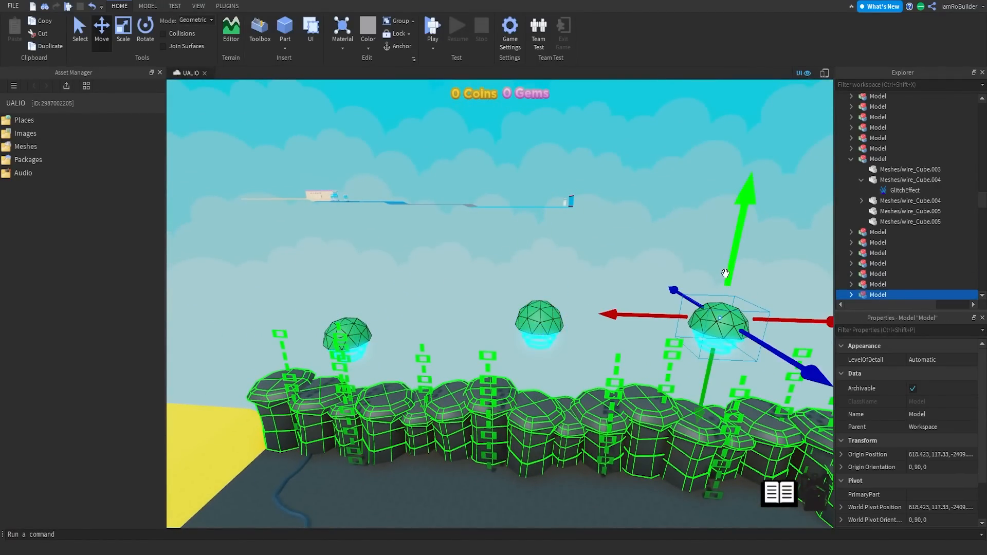
scroll(371, 300, "up", 5)
right_click_drag(371, 300, 371, 301)
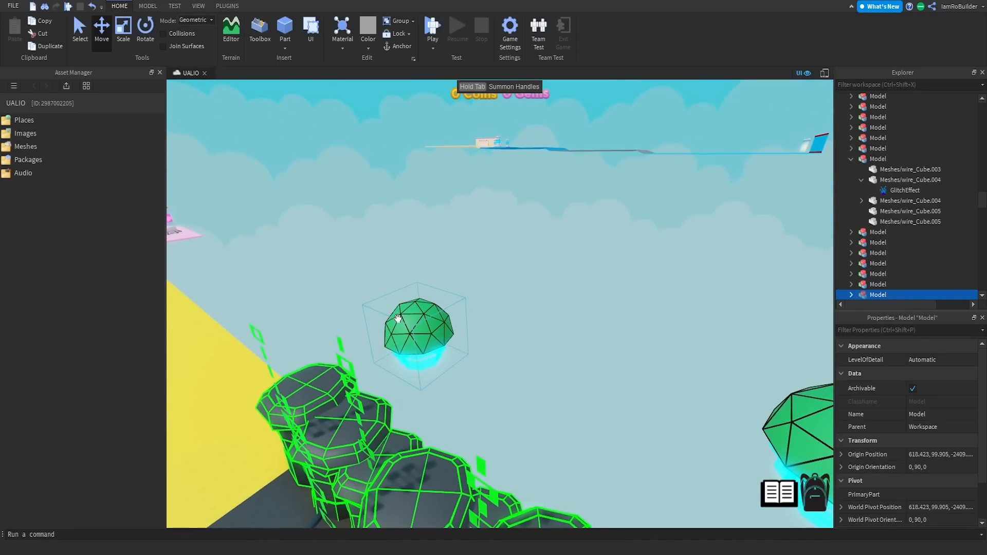
- Try a dark night sky over the hacker zone and undo the lighting change
left_click(408, 291)
left_click(585, 299)
right_click_drag(591, 343, 595, 362)
key("w")
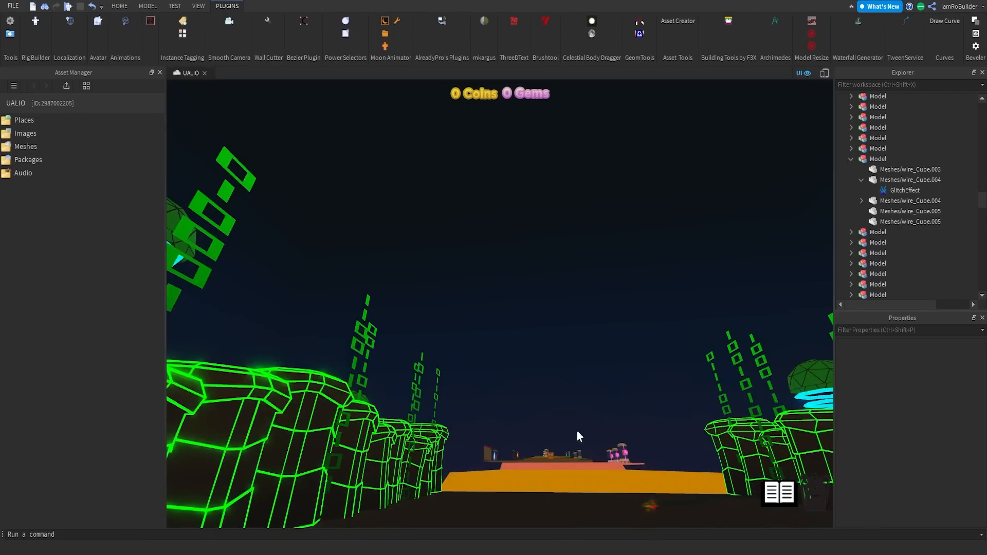
right_click_drag(569, 335, 569, 334)
key("ctrl+z")
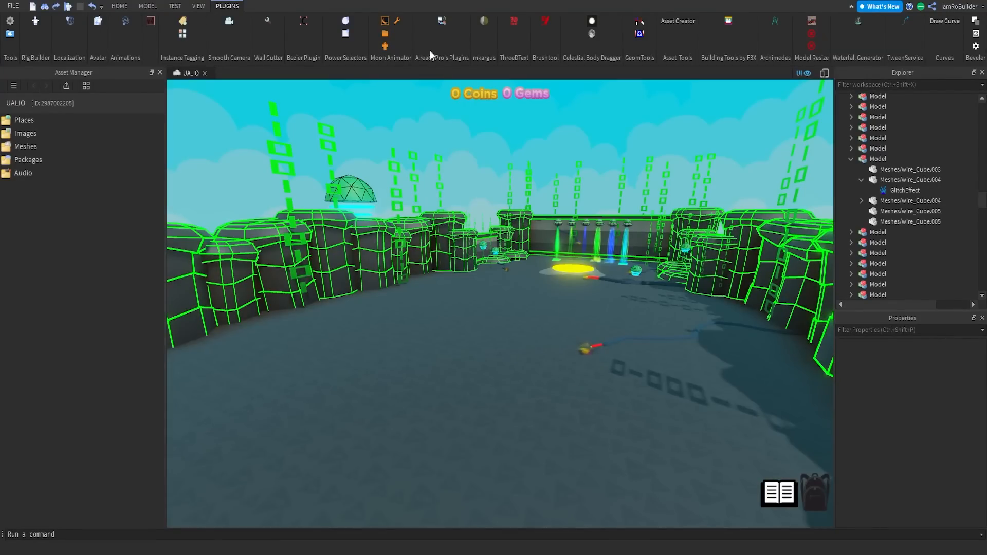
- Duplicate the two glitching floor wires and place each copy facing an original from the opposite side of the zone
scroll(566, 257, "down", 10)
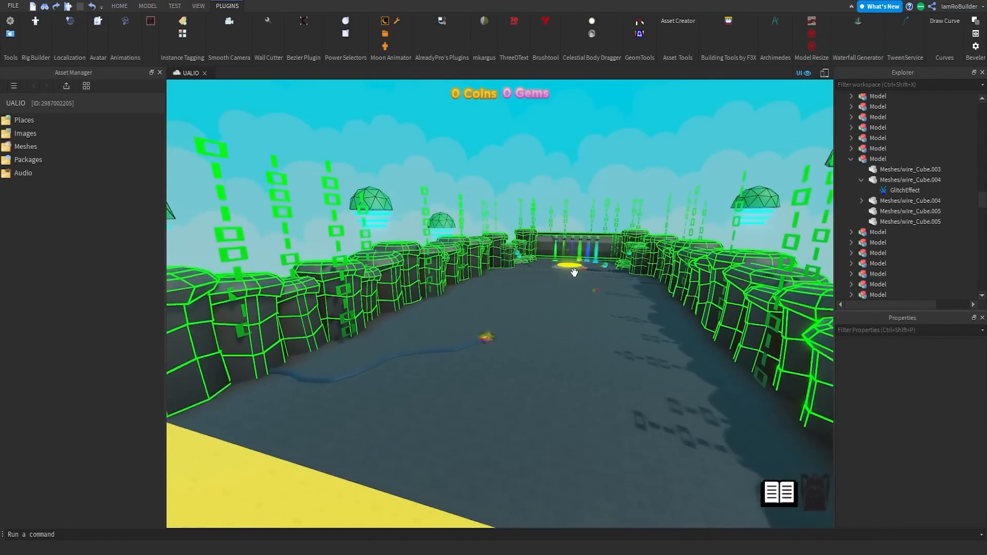
scroll(572, 333, "up", 10)
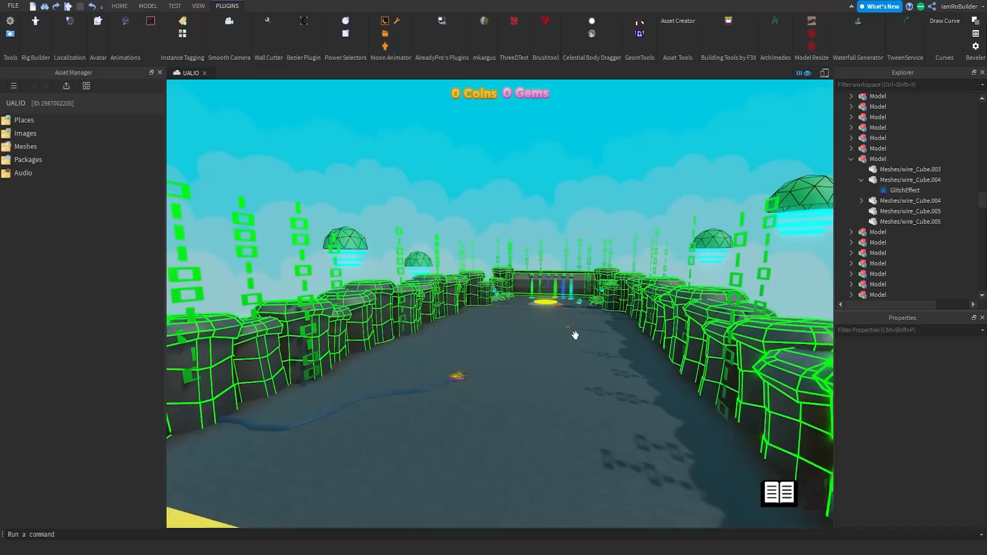
scroll(615, 273, "up", 8)
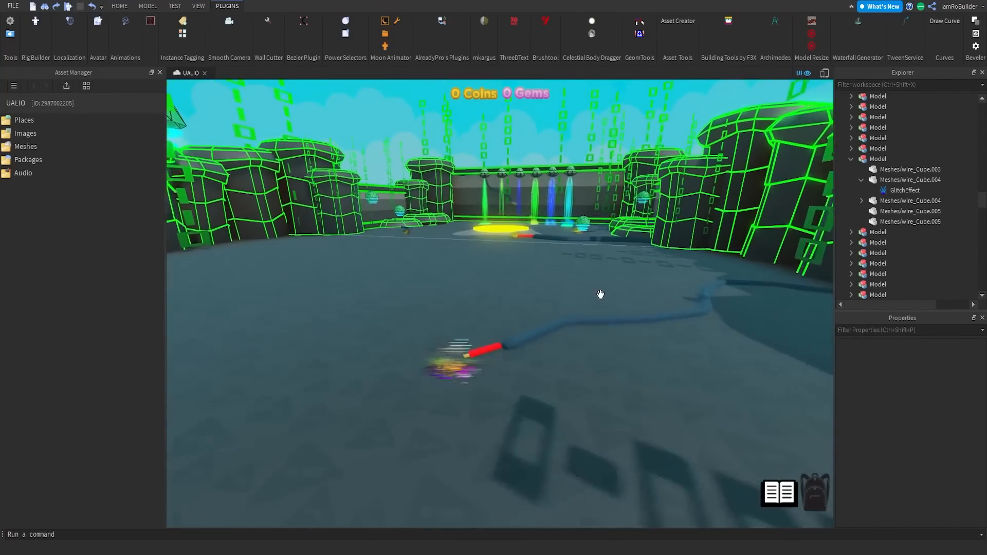
left_click(587, 326)
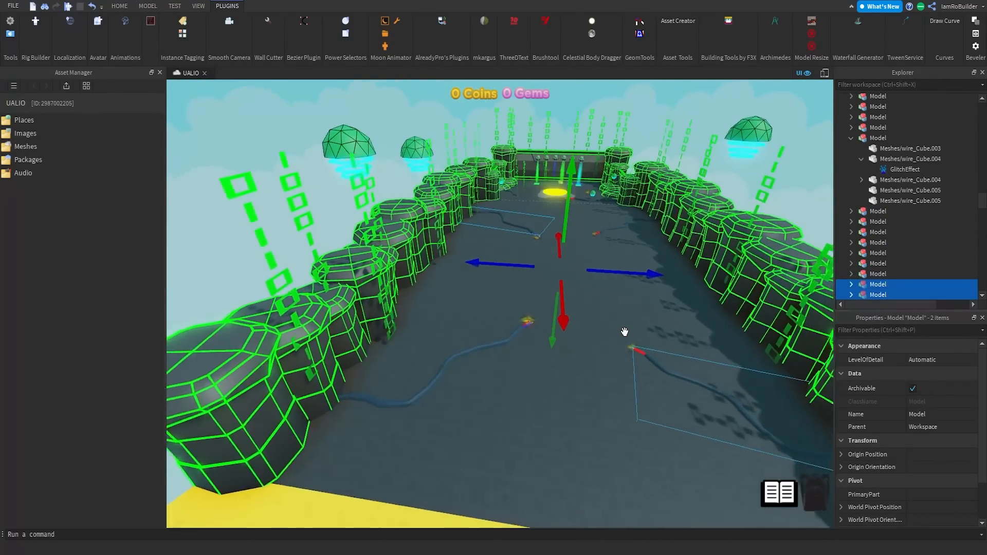
right_click_drag(625, 333, 622, 339)
left_click(625, 332)
key("w")
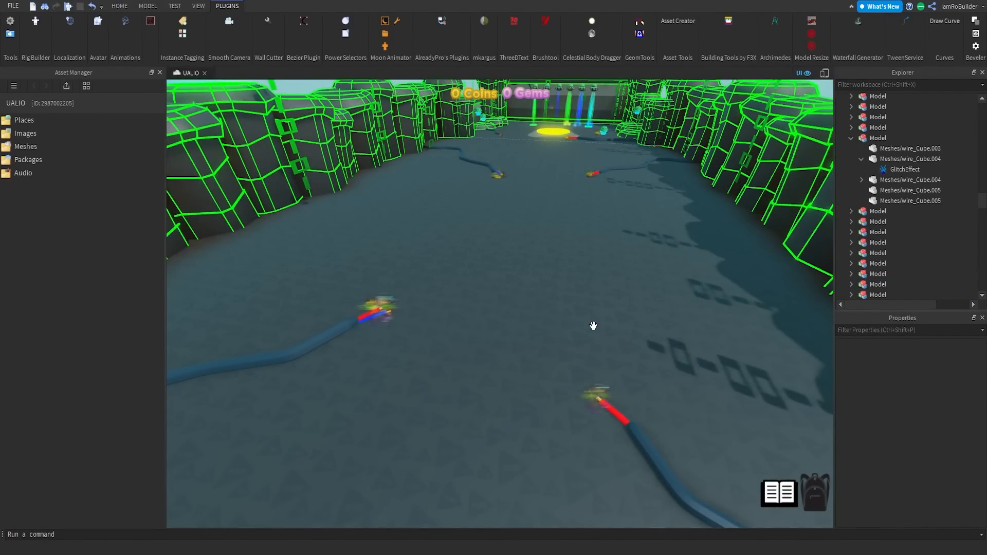
- Recolor the red tip mesh of one copied floor wire to blue
right_click_drag(594, 326, 580, 308)
left_click(602, 336)
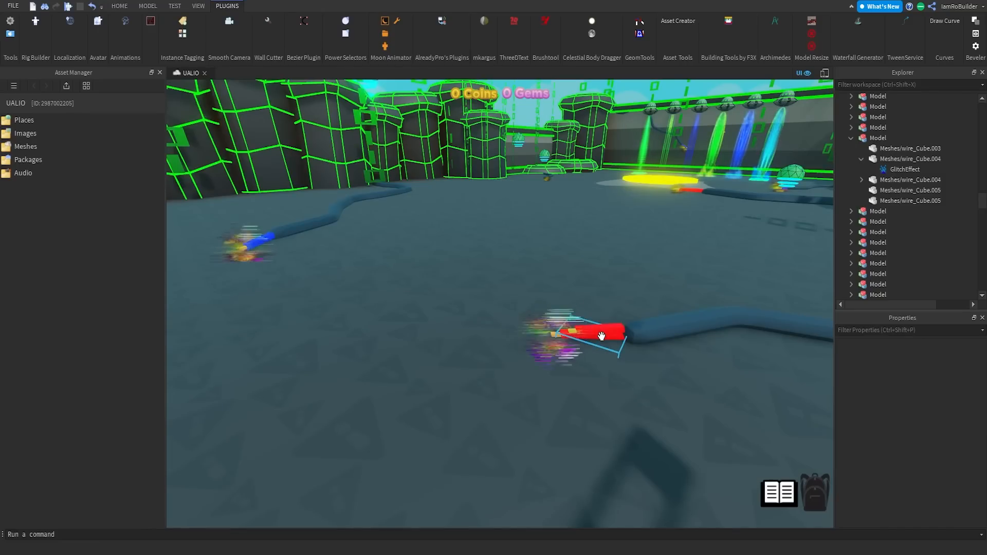
left_click(922, 362)
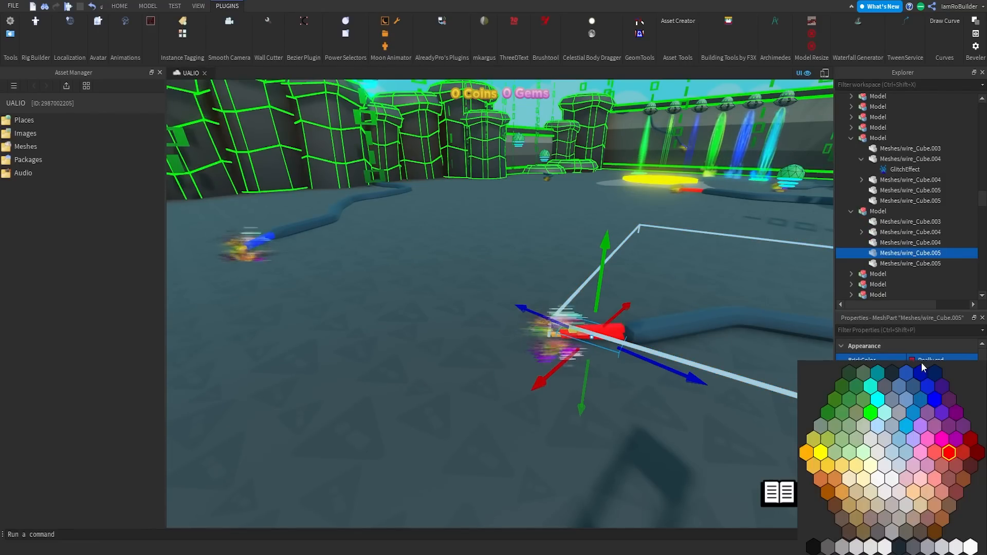
left_click(935, 399)
left_click(692, 448)
- Select the four glitching floor wires of the zone together
right_click_drag(692, 448, 584, 326)
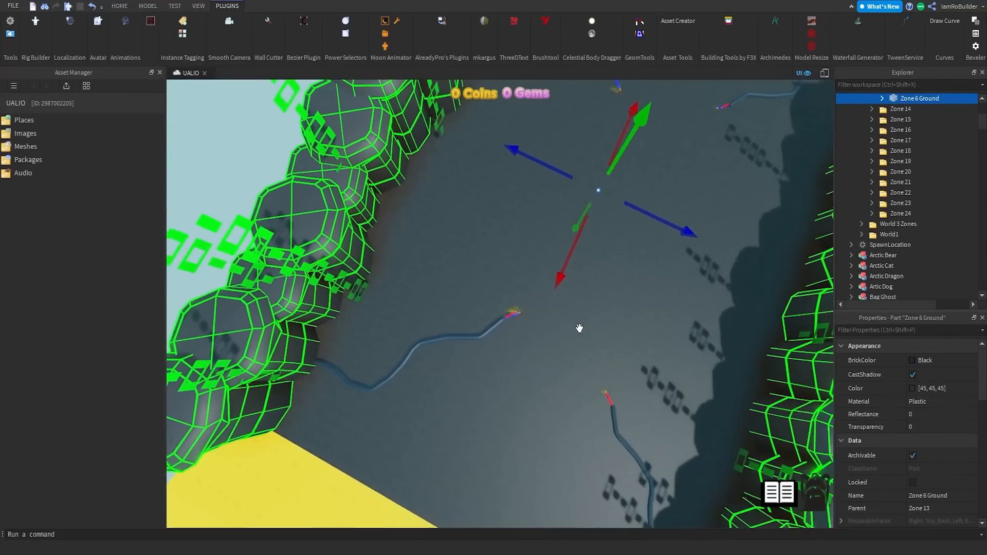
right_click_drag(622, 223, 614, 260)
left_click(580, 381)
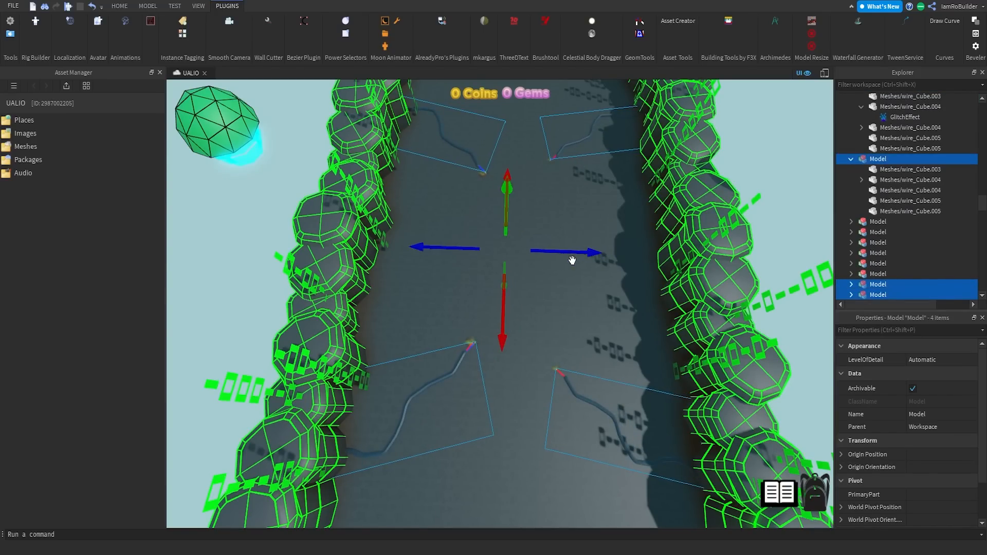
scroll(525, 271, "down", 5)
scroll(525, 278, "up", 2)
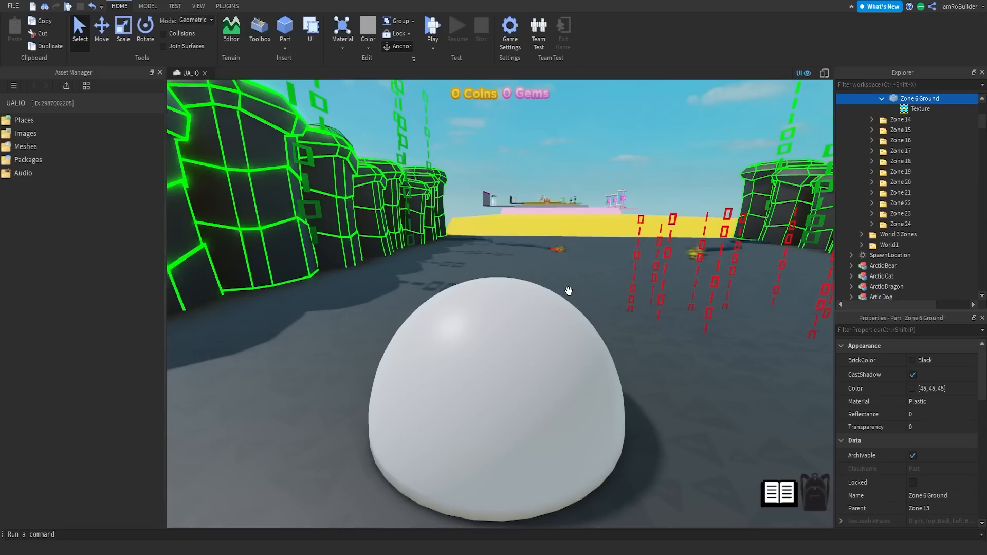
- Move the white Force Field dome across the floor to the red hacker code
right_click_drag(576, 289, 668, 235)
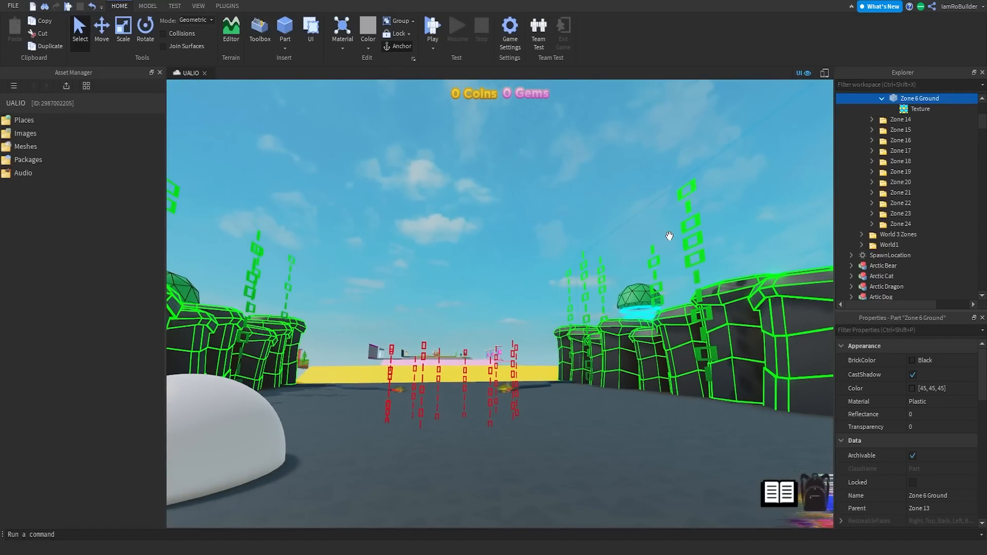
scroll(474, 403, "up", 3)
left_click(493, 353)
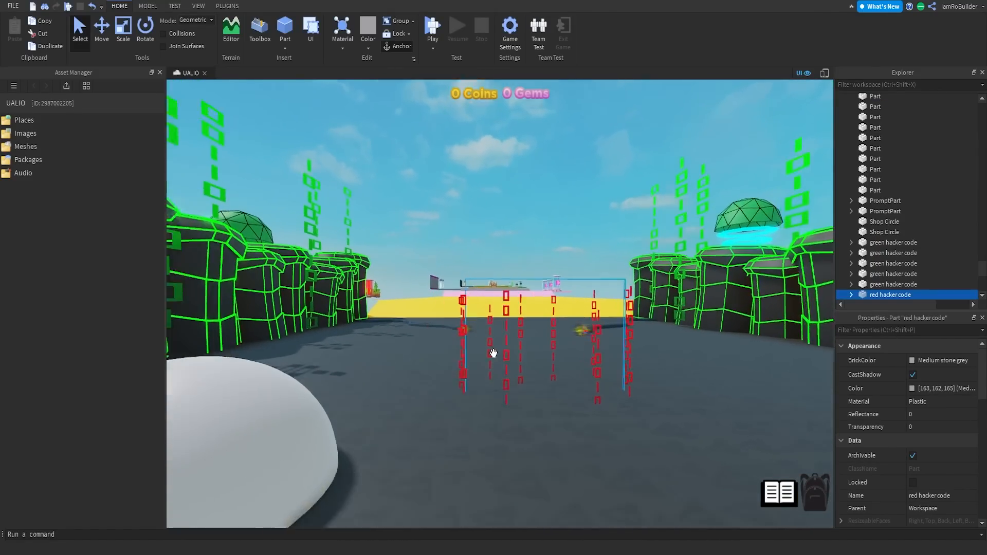
scroll(494, 353, "up", 5)
right_click_drag(494, 353, 494, 353)
scroll(494, 353, "down", 5)
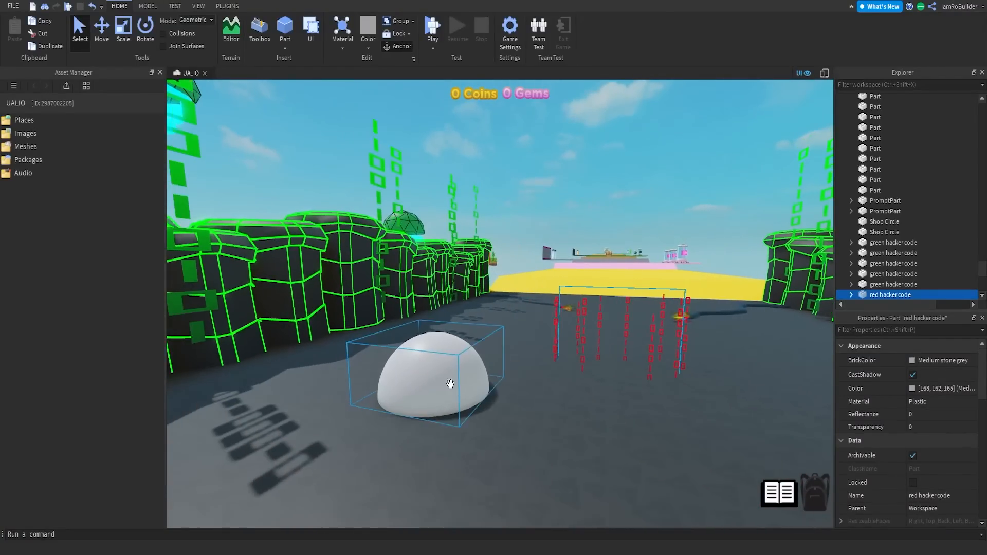
left_click_drag(452, 384, 665, 414)
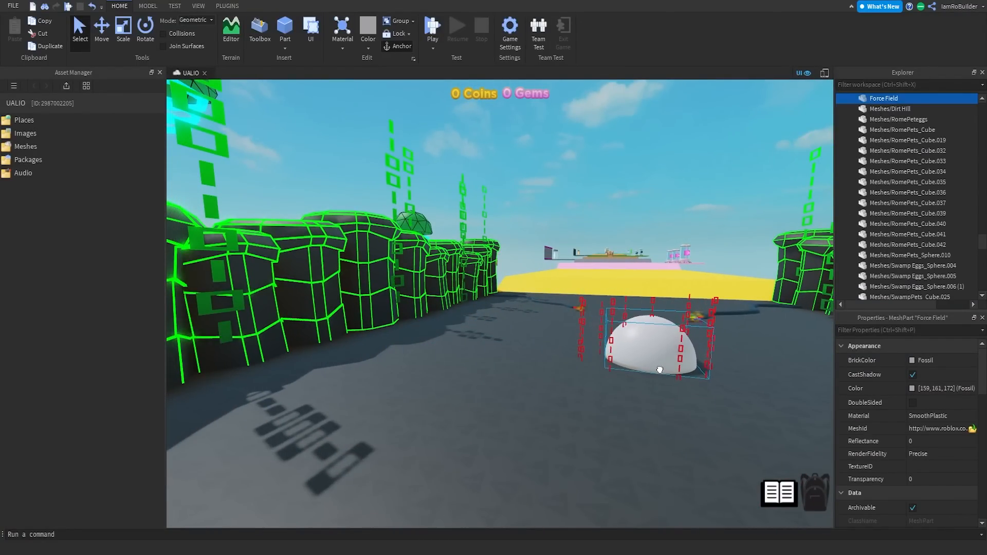
key("f")
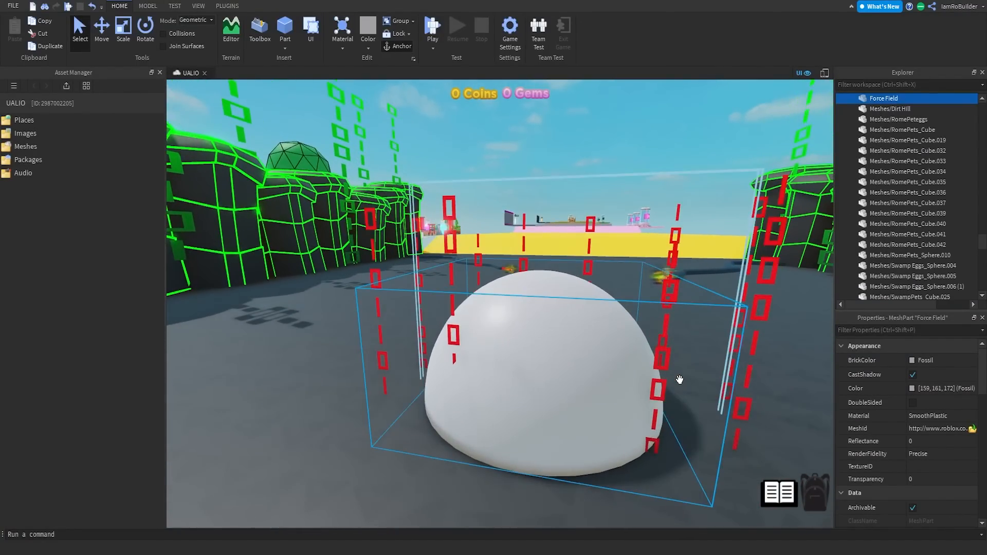
- Set the Force Field dome's material to ForceField
left_click(925, 415)
left_click(925, 415)
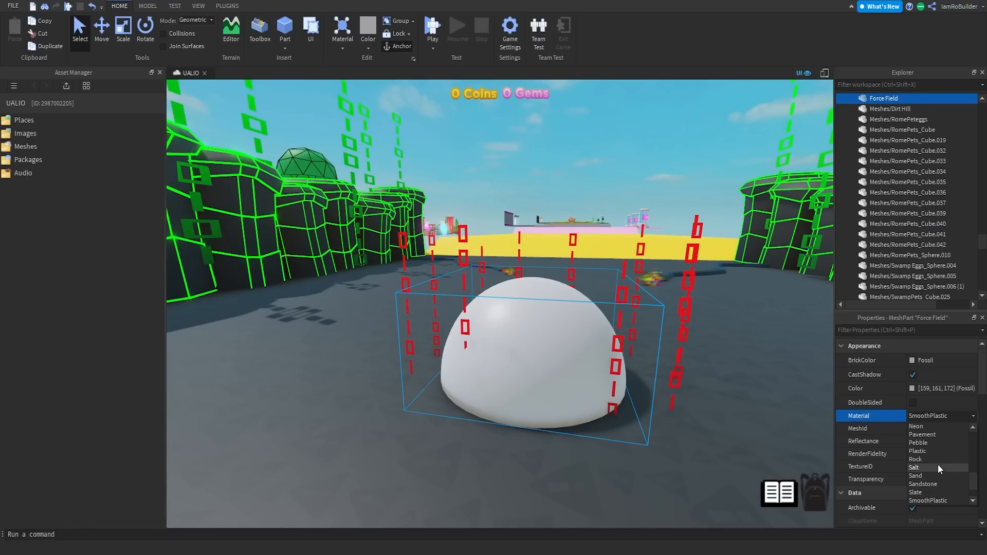
scroll(937, 480, "up", 3)
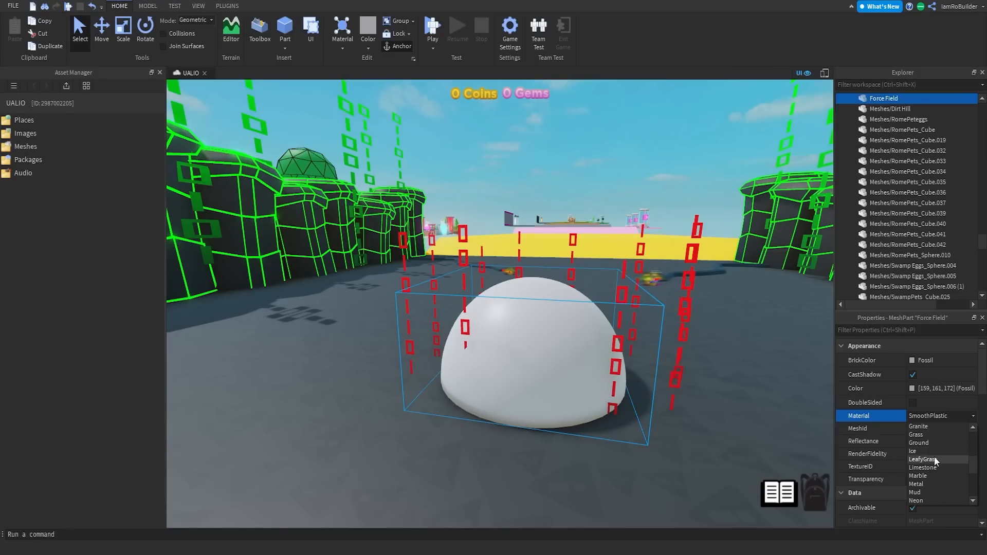
scroll(573, 361, "up", 4)
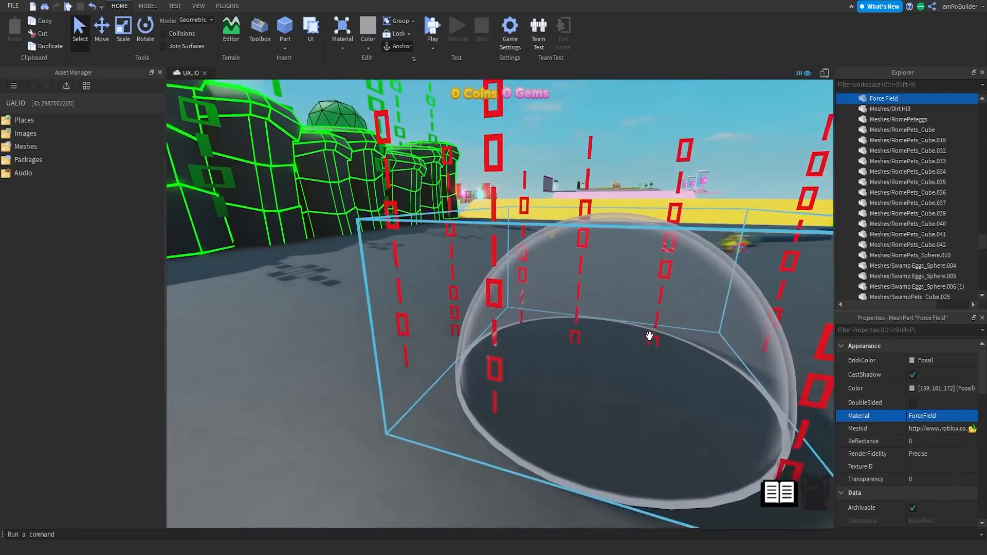
right_click_drag(483, 339, 611, 362)
scroll(611, 362, "down", 5)
- Set the dome's TextureID to rbxassetid://116762088 and check the texture's effect on it
left_click(924, 467)
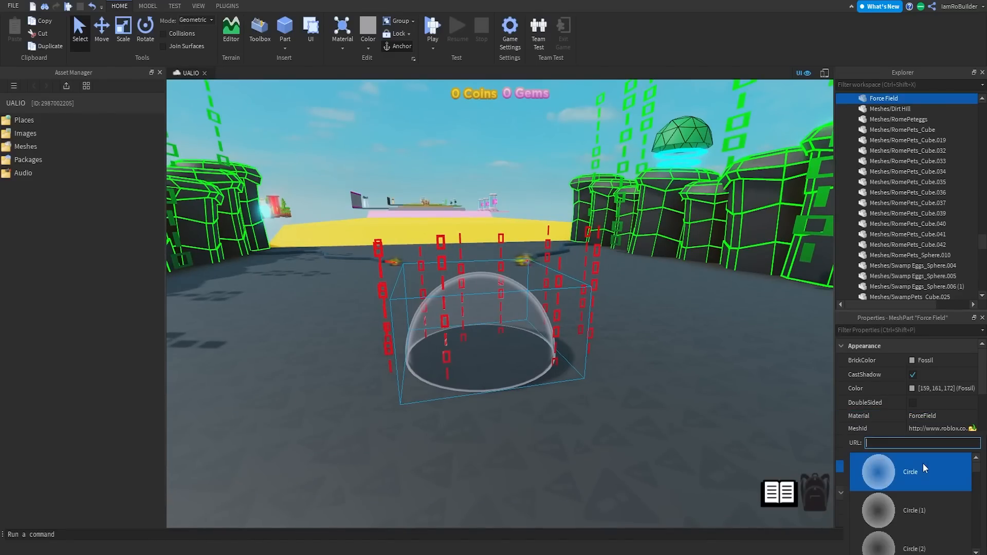
left_click(925, 458)
scroll(605, 334, "up", 5)
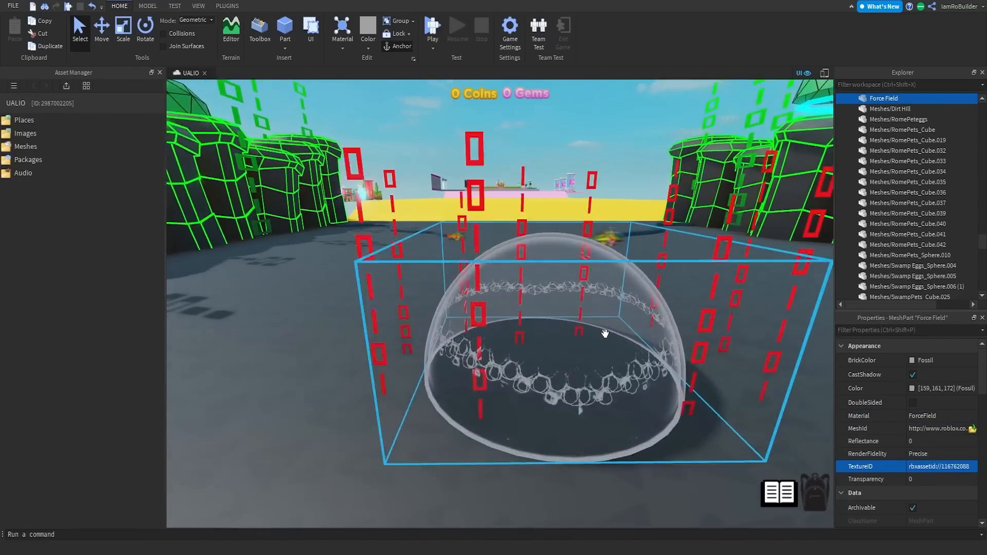
scroll(606, 333, "down", 5)
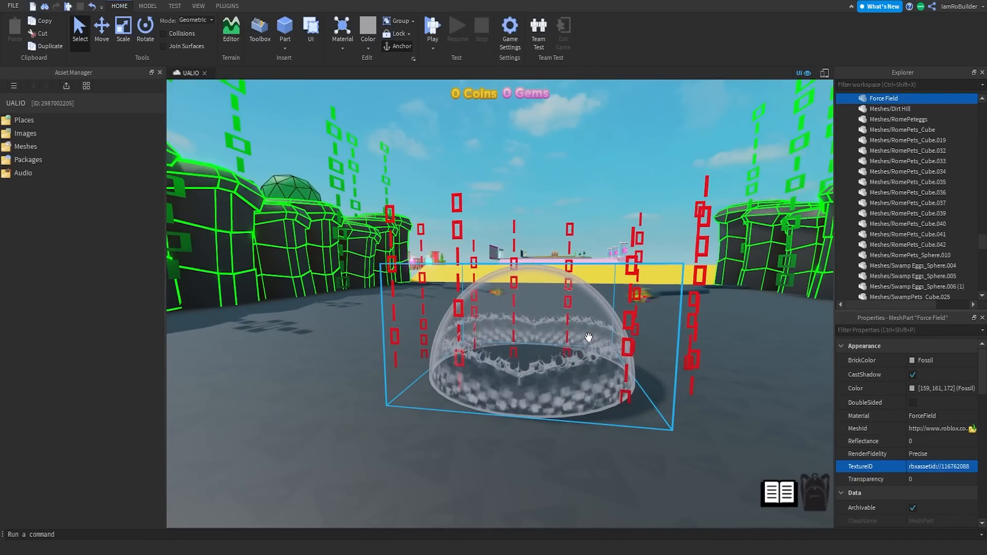
right_click_drag(579, 344, 579, 345)
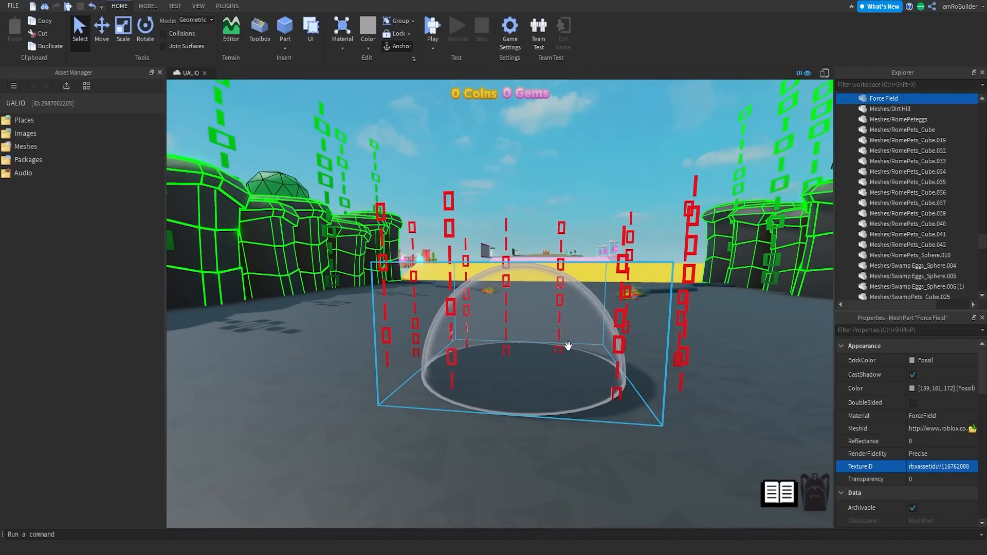
scroll(567, 346, "down", 3)
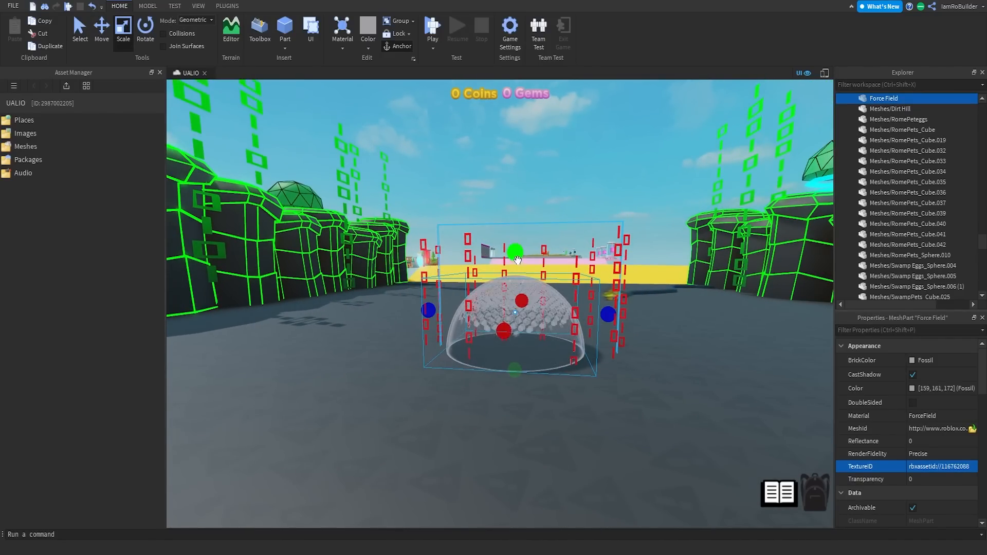
- Scale up the Force Field dome and position it so that it encloses the red hacker code
left_click_drag(518, 259, 528, 145, "shift")
scroll(573, 239, "up", 5)
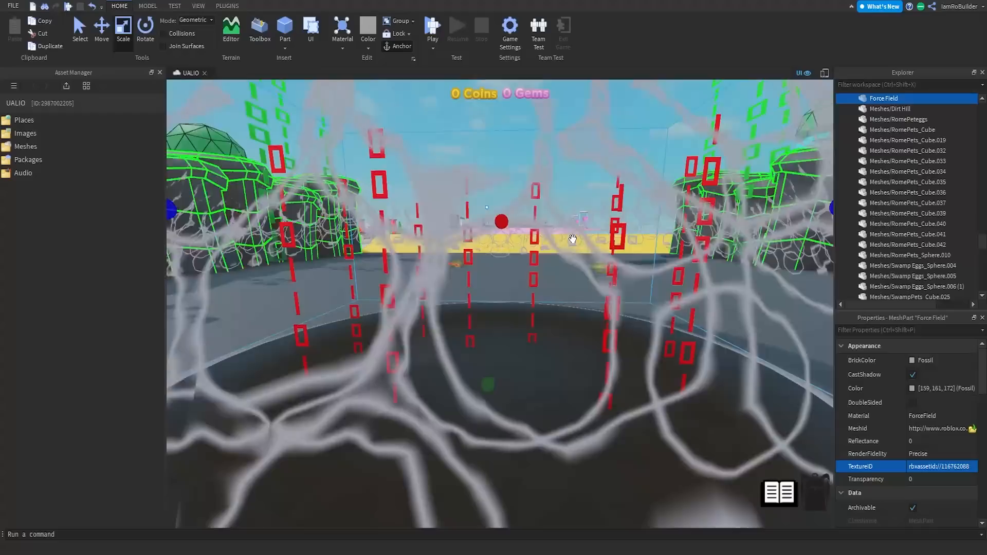
scroll(573, 240, "down", 8)
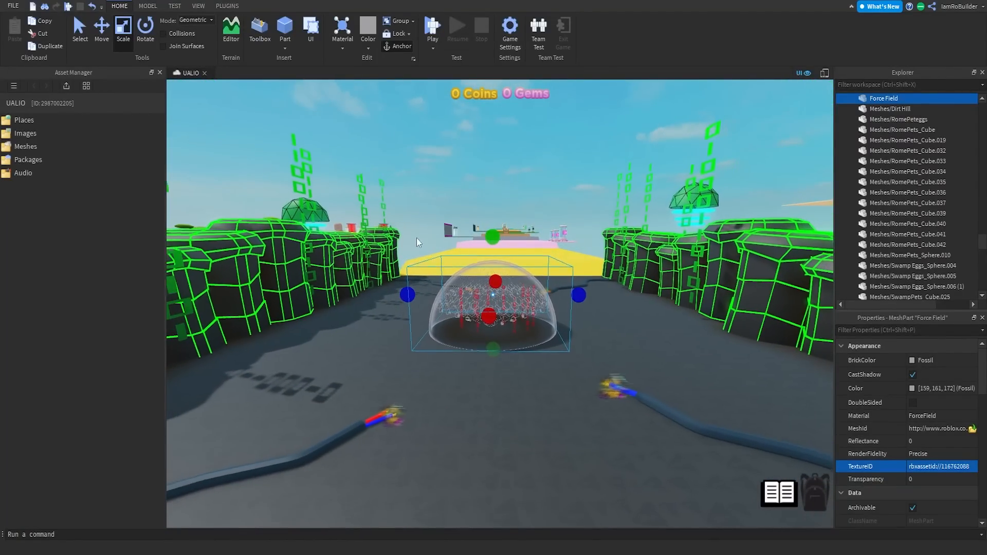
middle_click_drag(416, 242, 324, 186)
scroll(531, 301, "up", 3)
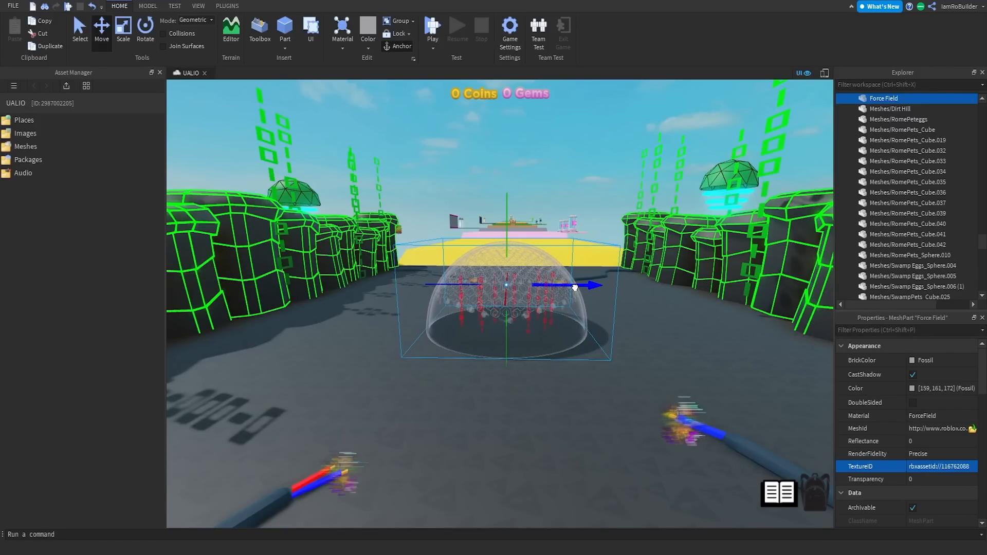
left_click(588, 195)
right_click_drag(587, 194, 588, 194)
key("s")
- Stretch the Force Field dome upward until it rises well above the red hacker code
left_click(518, 228)
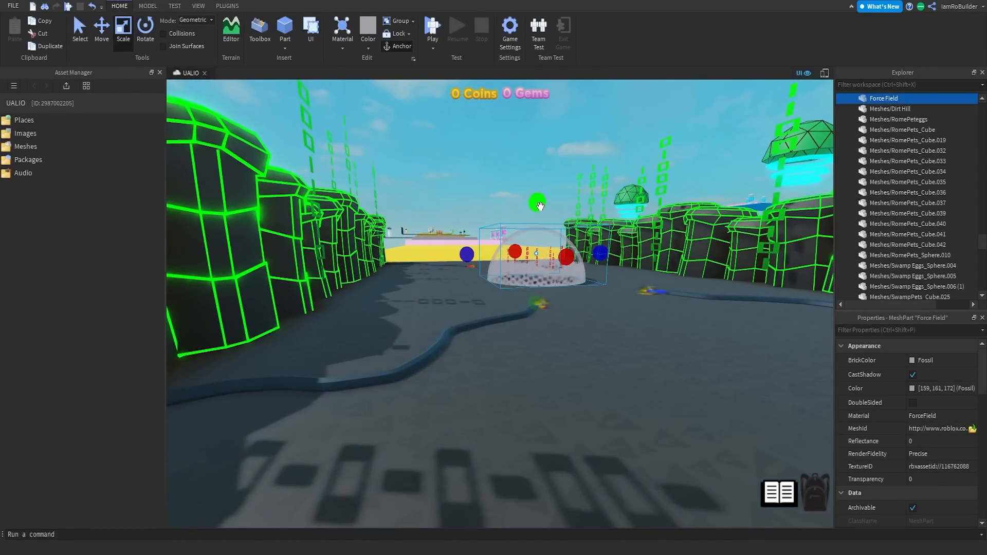
right_click_drag(601, 190, 601, 190)
key("s")
key("w")
key("w")
left_click(561, 305)
key("f")
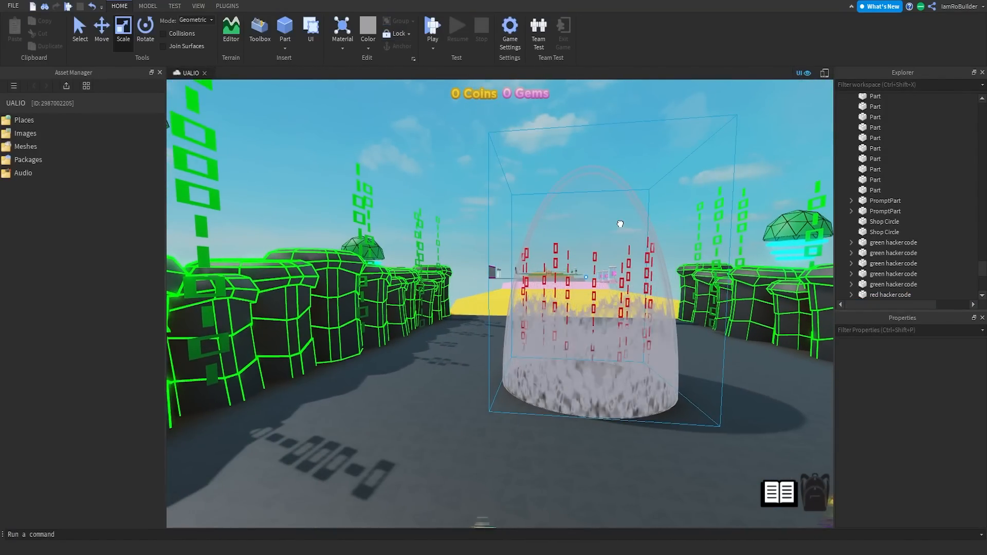
- Set the Force Field dome's BrickColor to Plum
left_click(619, 224)
left_click(913, 360)
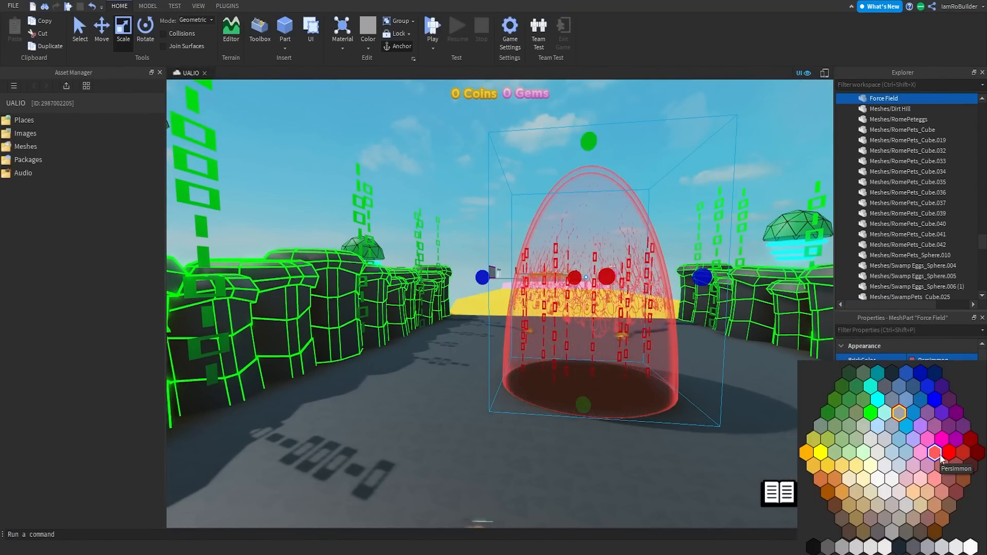
left_click(951, 431)
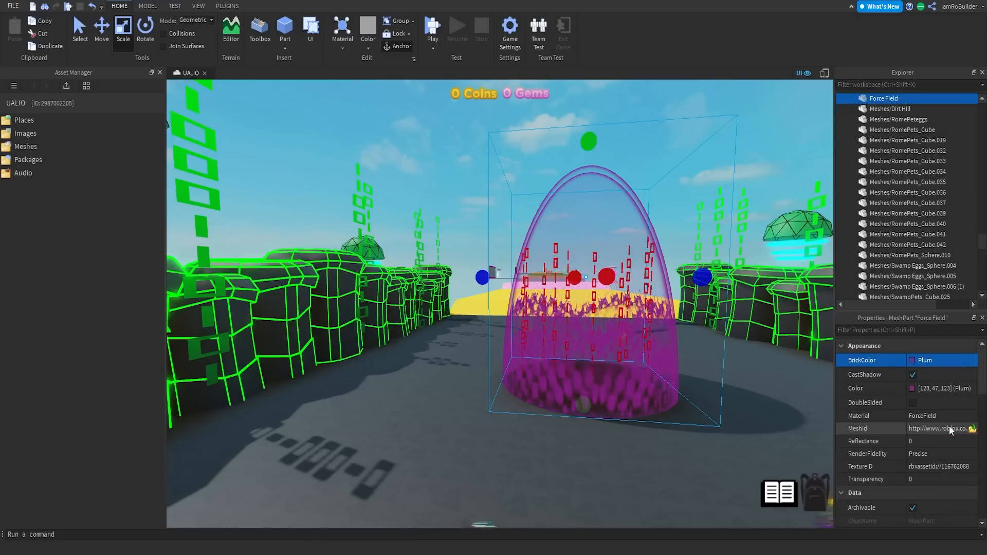
left_click(937, 392)
key("ctrl+c")
- Select the cyan Neon rings beneath the floating domes around the hacker zone and recolour them all magenta
key("d")
right_click_drag(561, 314, 591, 315)
left_click(559, 313)
key("w")
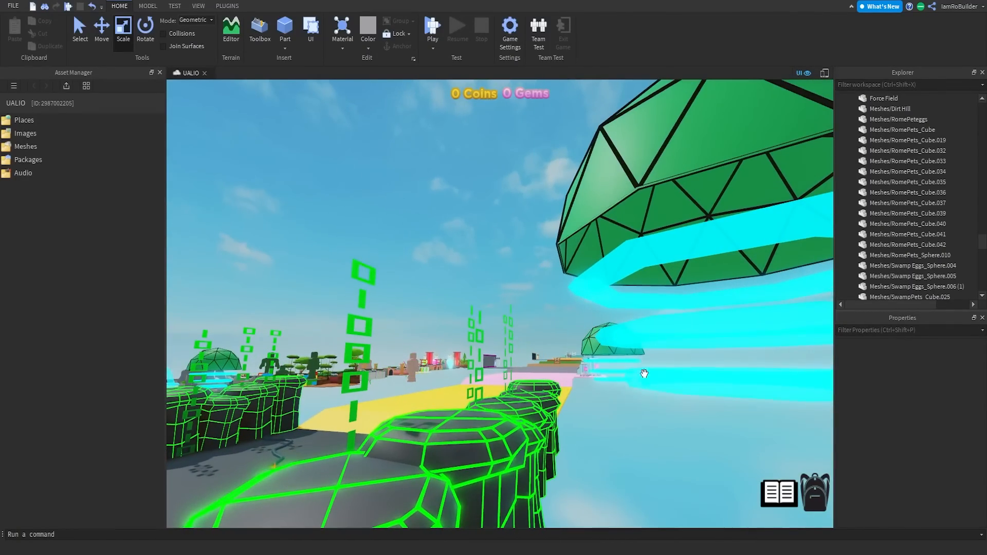
left_click(683, 254, "ctrl")
key("f")
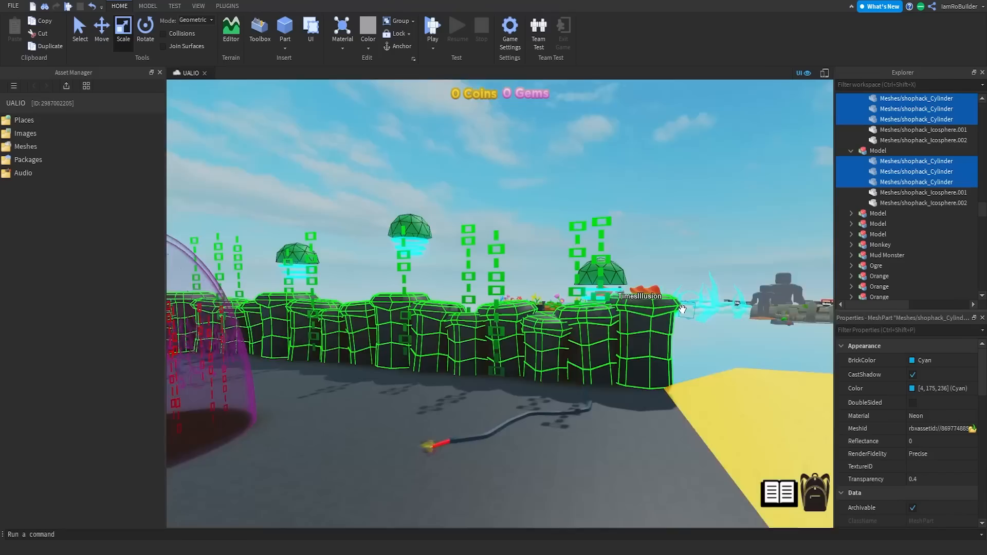
key("w")
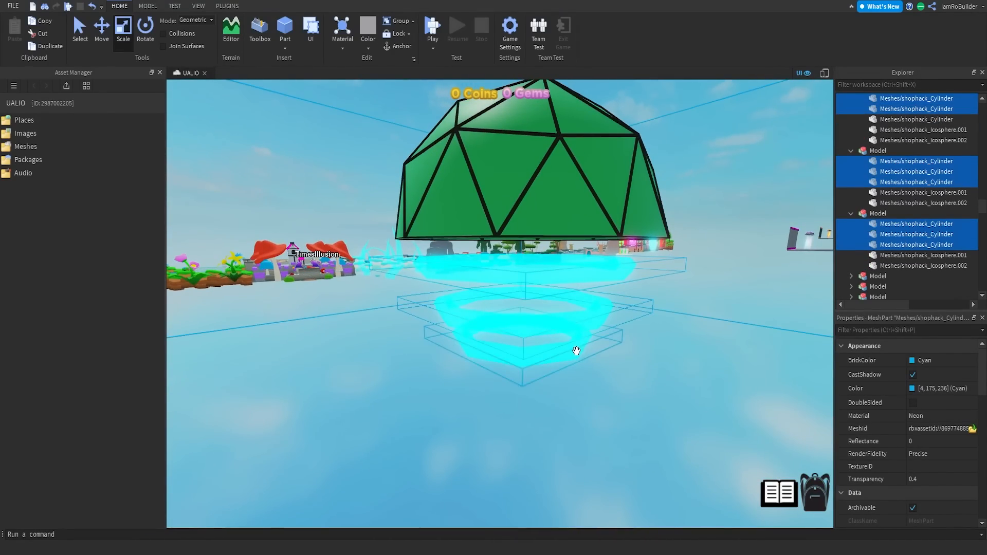
left_click(576, 352, "ctrl")
right_click_drag(576, 351, 574, 352)
key("w")
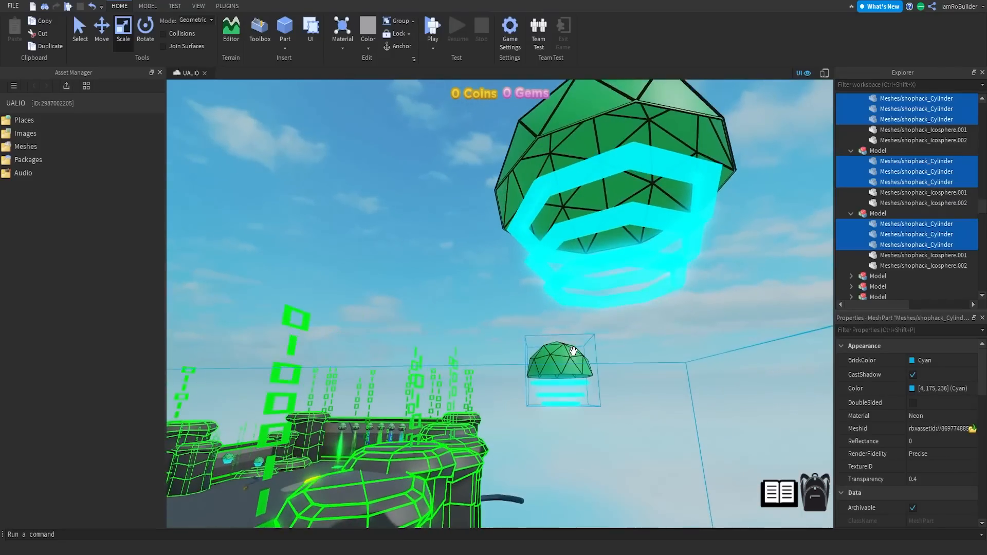
left_click(645, 155, "ctrl")
right_click_drag(651, 202, 650, 203)
key("w")
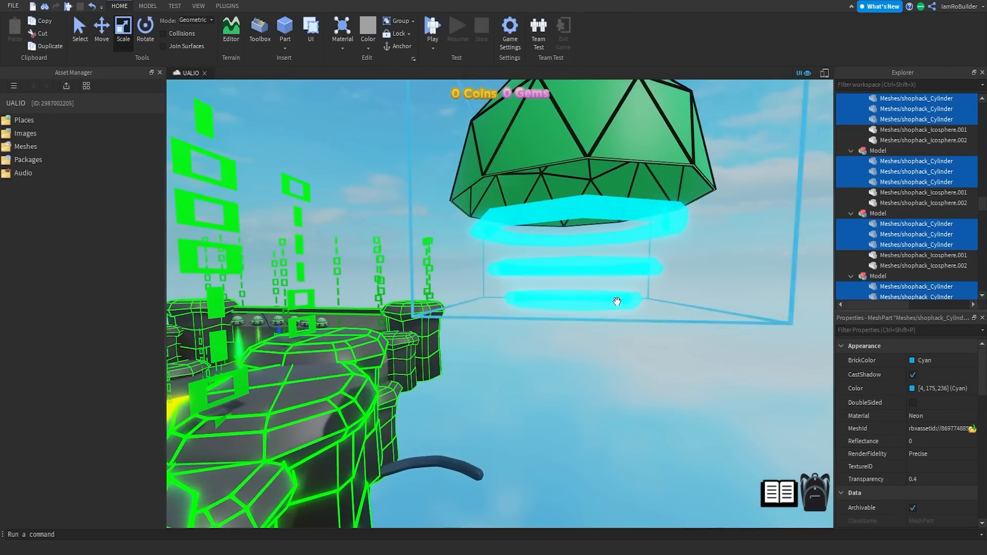
left_click(617, 302, "ctrl")
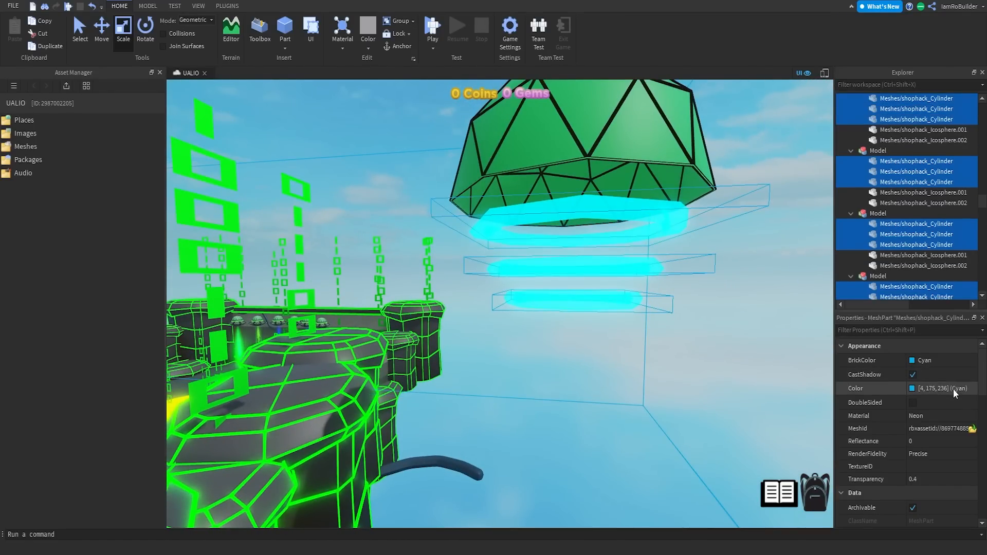
key("ctrl+v")
key("Return")
- Check the recoloured dome rings together with the force field across the hacker zone
key("w")
right_click_drag(683, 332, 419, 297)
key("s")
left_click(419, 298)
key("w")
key("w")
key("s")
key("s")
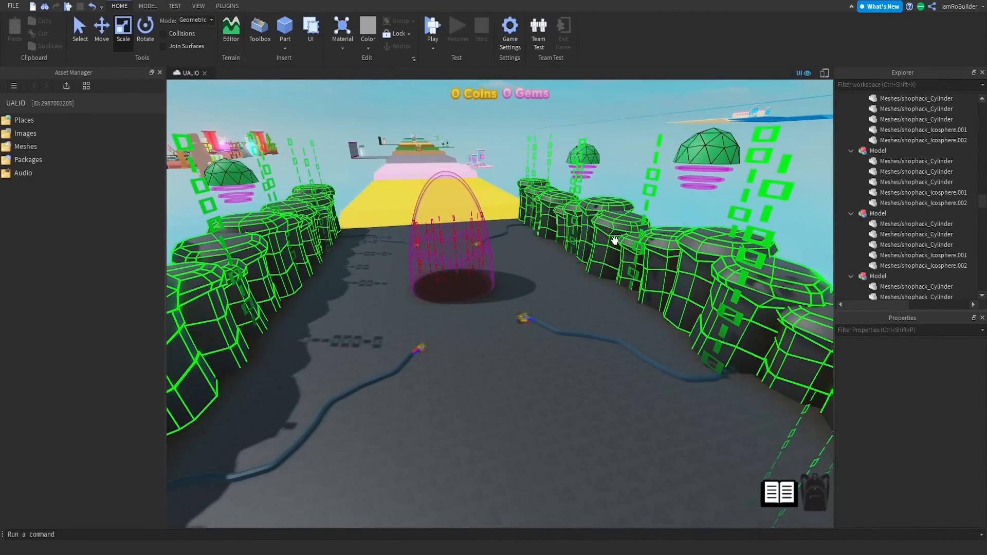
- Find the large floating dome that still has cyan rings and recolour its three rings magenta
right_click_drag(617, 266, 533, 282)
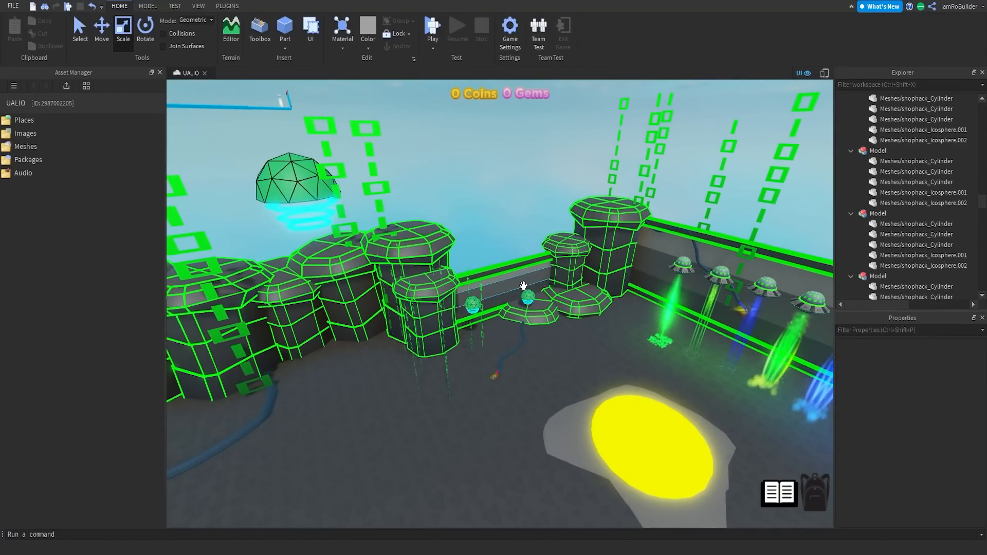
key("s")
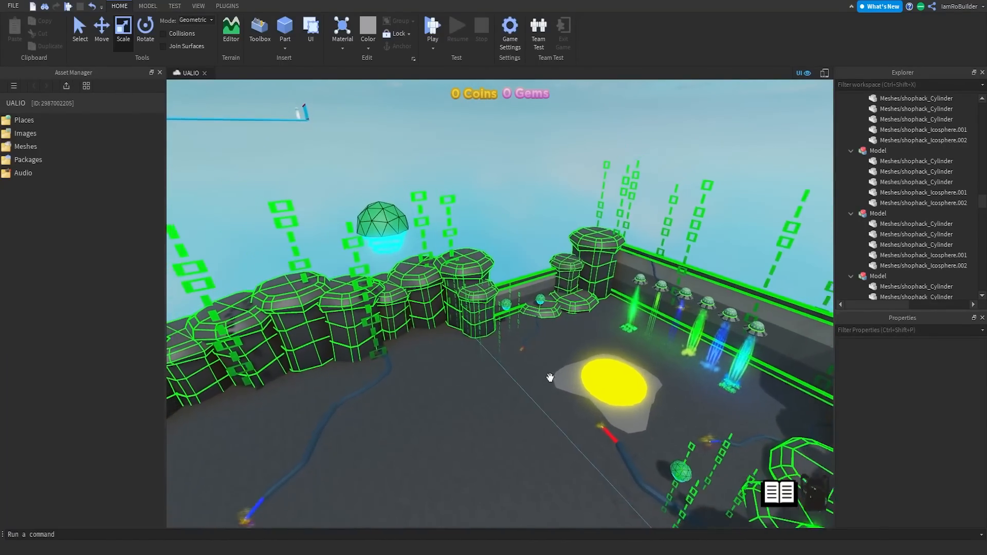
right_click_drag(585, 374, 580, 374)
key("a")
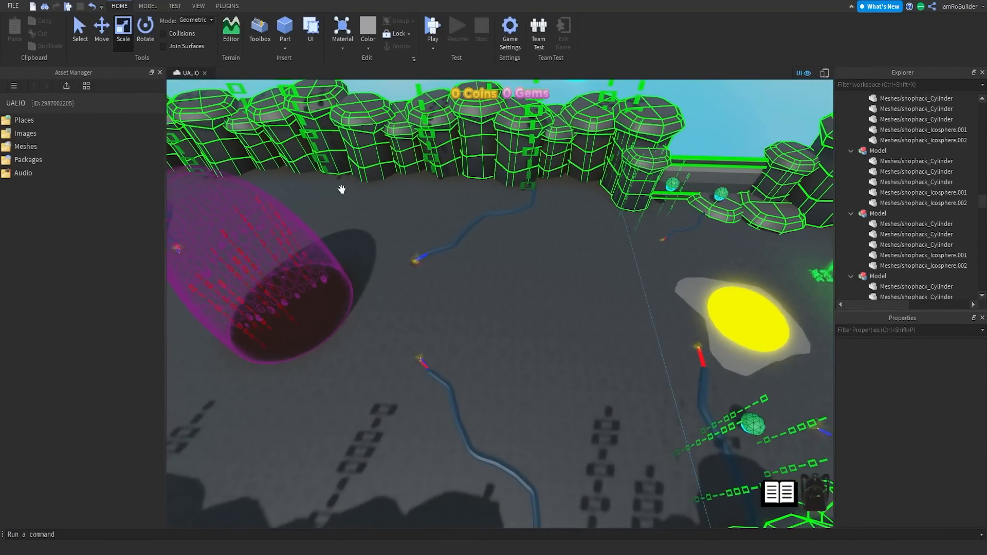
right_click_drag(573, 309, 573, 300)
key("w")
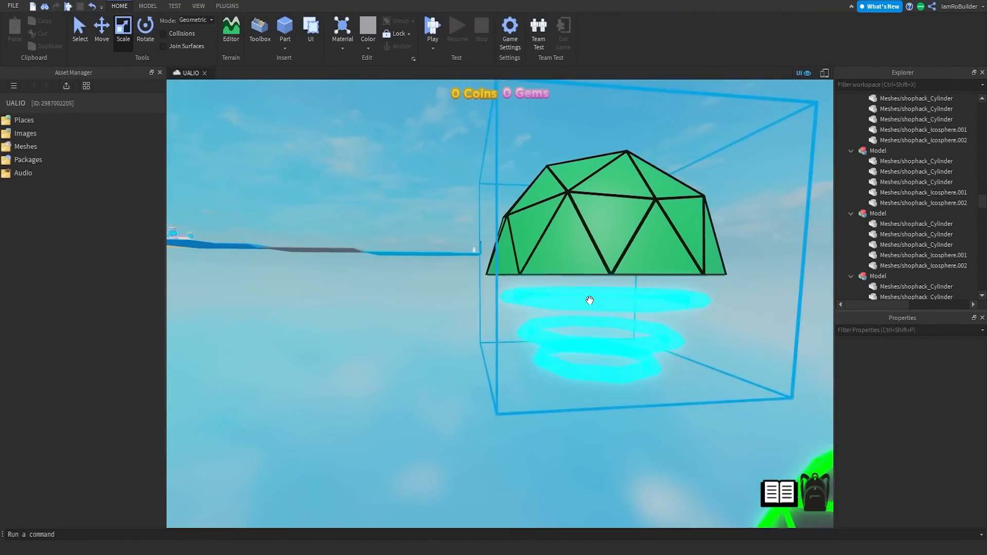
left_click(602, 341, "ctrl+alt")
left_click(630, 374, "ctrl+alt")
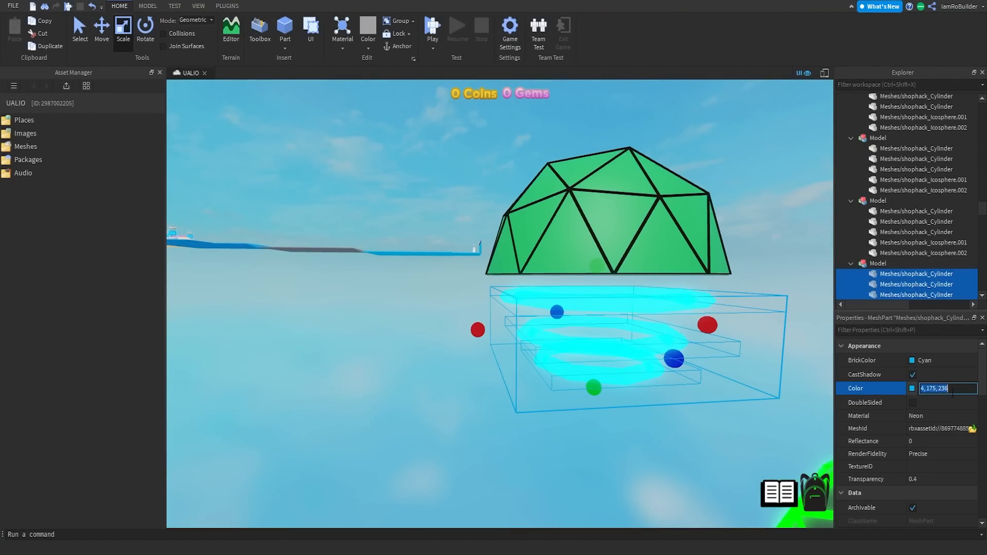
- Inspect the whole hacker zone from both ends, including the dome rings, wires, wireframe walls and force field
key("s")
right_click_drag(452, 332, 476, 333)
key("w")
key("w")
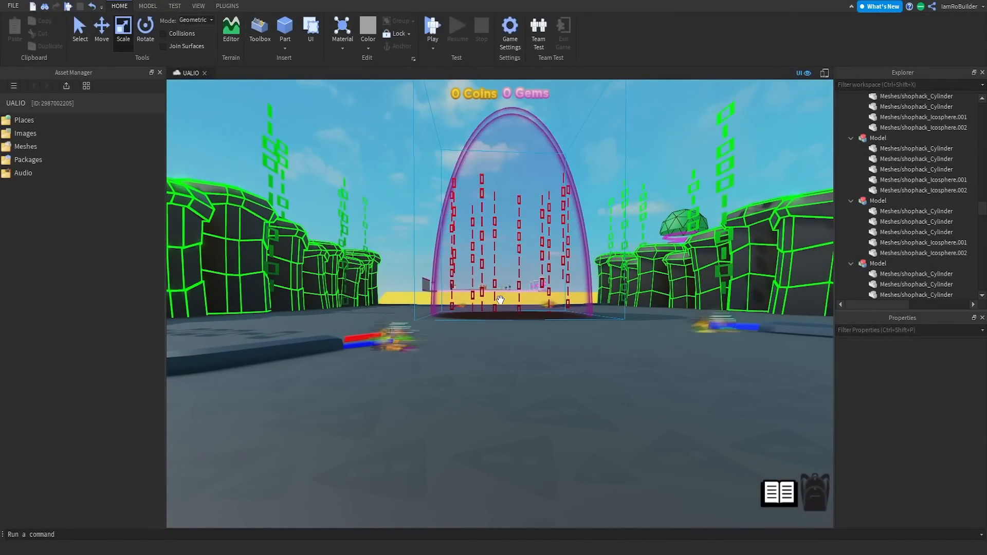
key("s")
right_click_drag(546, 314, 546, 312)
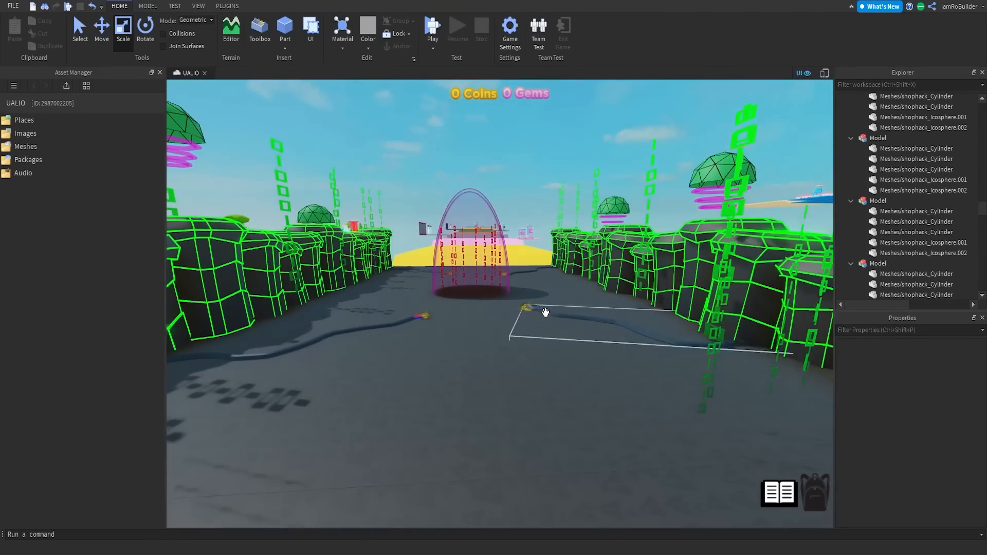
key("w")
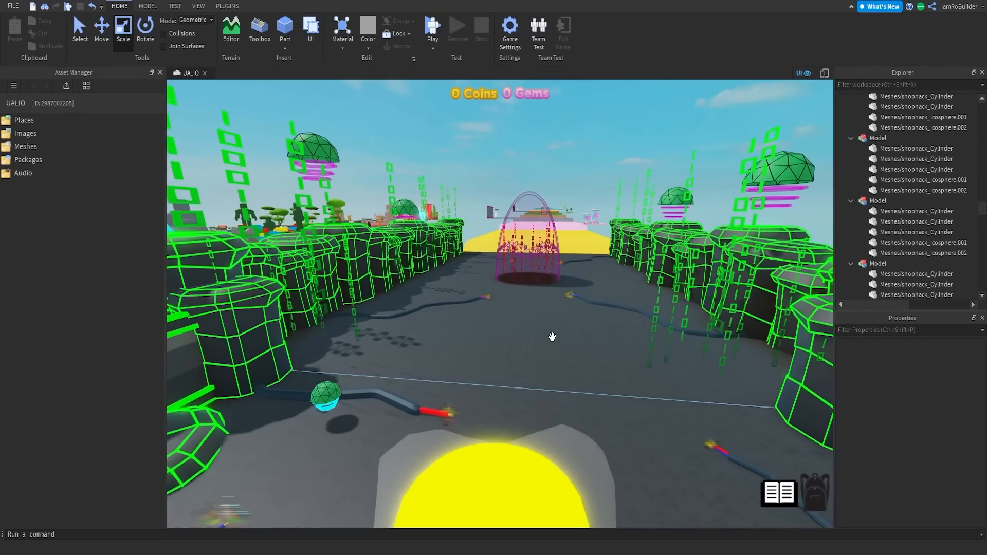
right_click_drag(738, 391, 582, 310)
key("s")
key("d")
key("s")
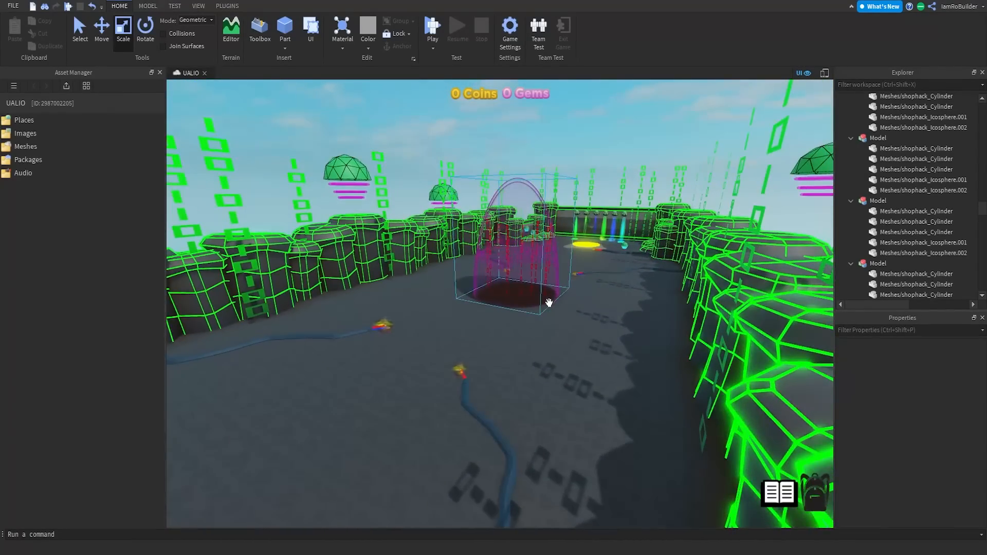
key("a")
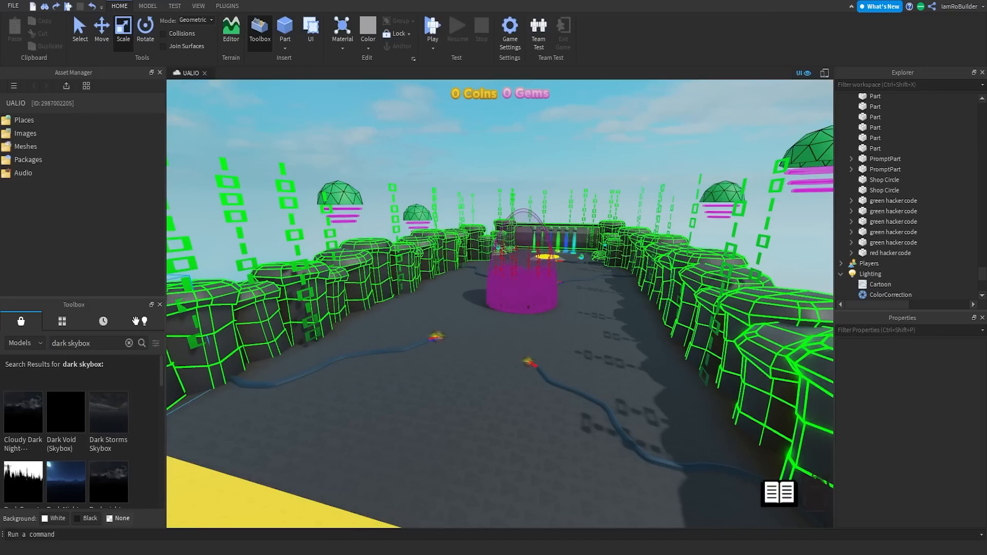
- Insert the Dark Blue Space Skybox from the dark skybox search results and view the hacker zone beneath it
left_click_drag(127, 297, 125, 119)
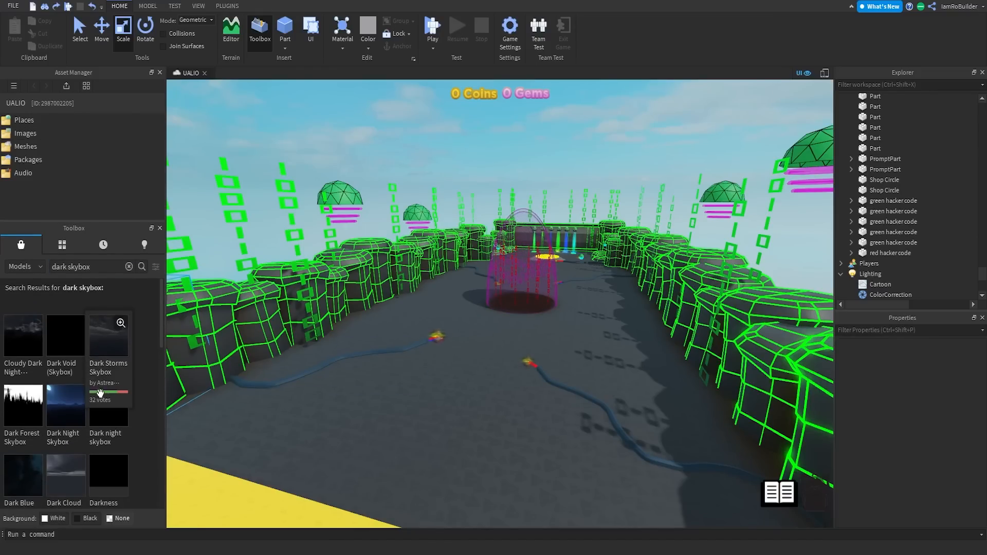
scroll(99, 395, "down", 3)
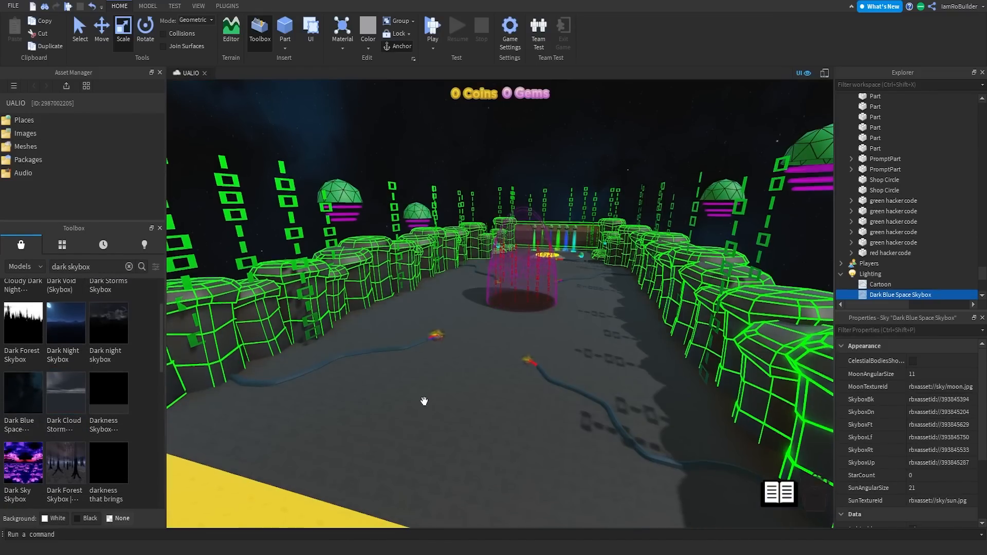
scroll(421, 399, "down", 3)
right_click_drag(421, 399, 430, 400)
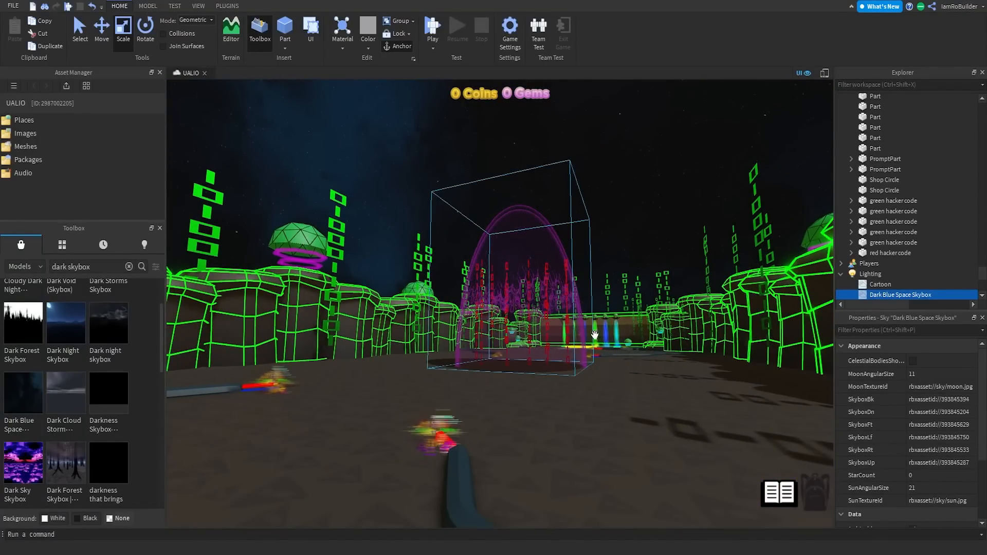
right_click_drag(639, 262, 590, 195)
scroll(480, 205, "up", 2)
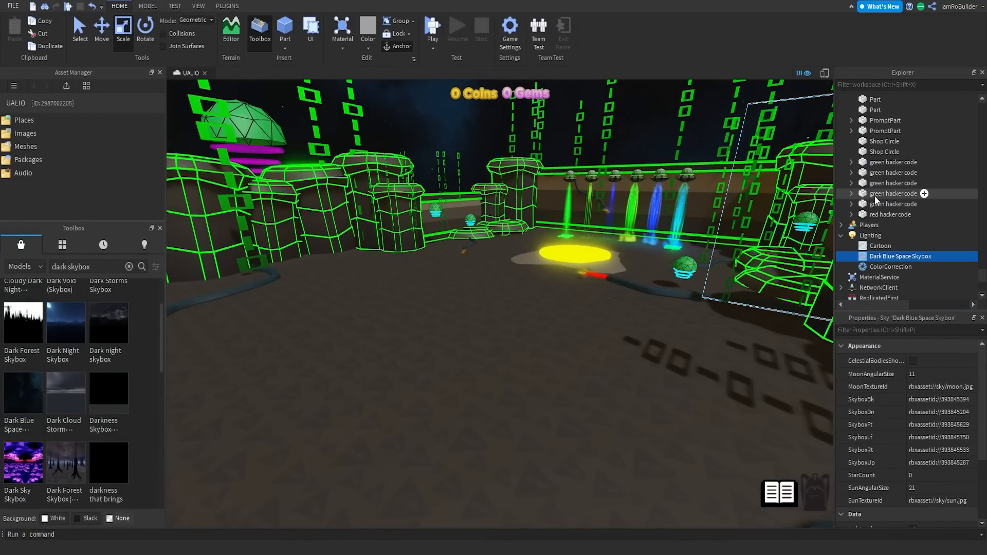
left_click(868, 237)
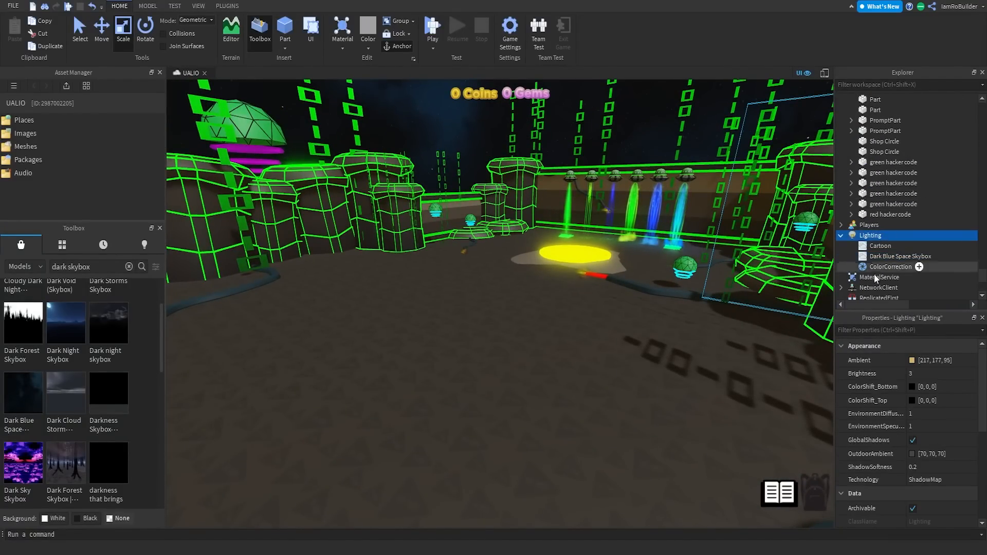
left_click(912, 361)
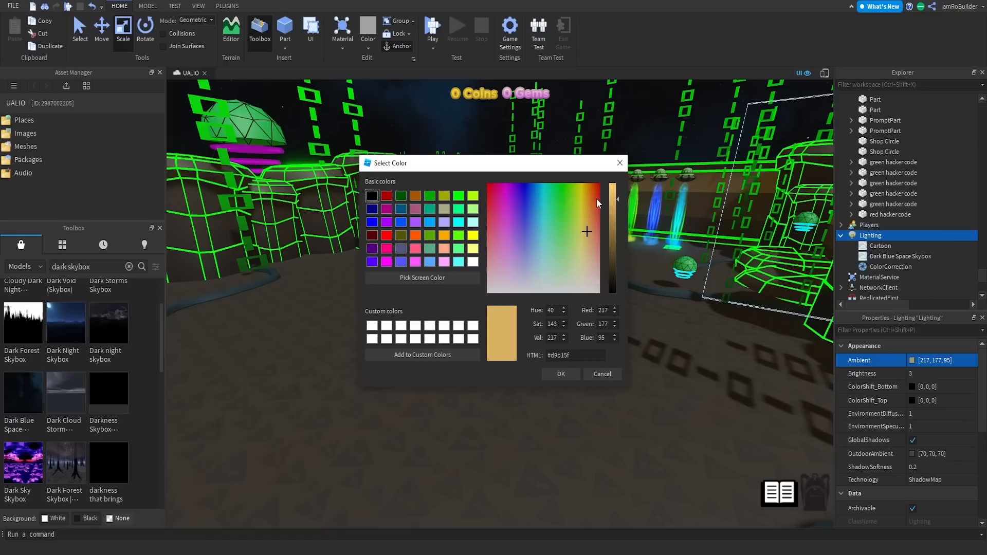
left_click(621, 166)
- Examine how the flower, mushroom and cyan-spiked zones look under the dark skybox, compared with the hacker zone
right_click_drag(587, 358, 588, 358)
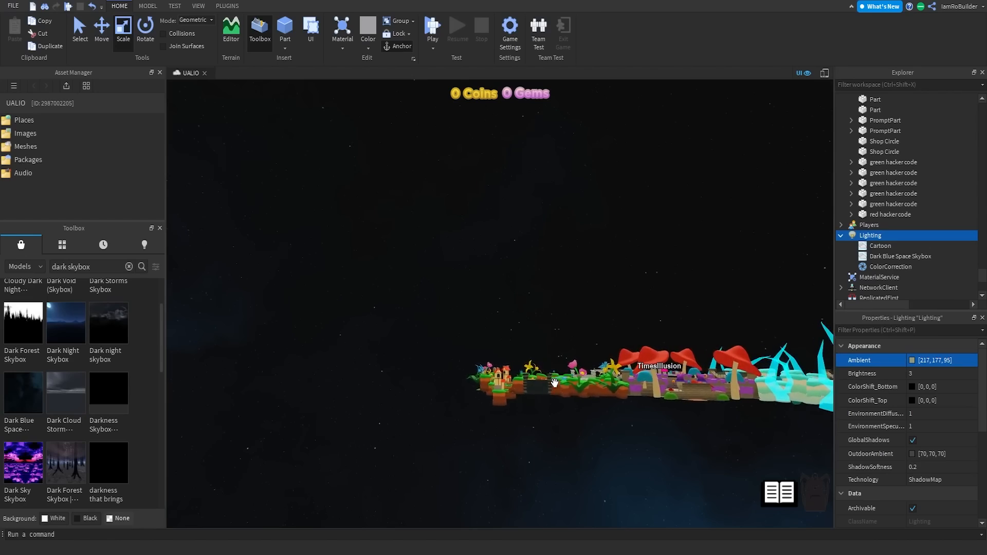
scroll(552, 382, "up", 15)
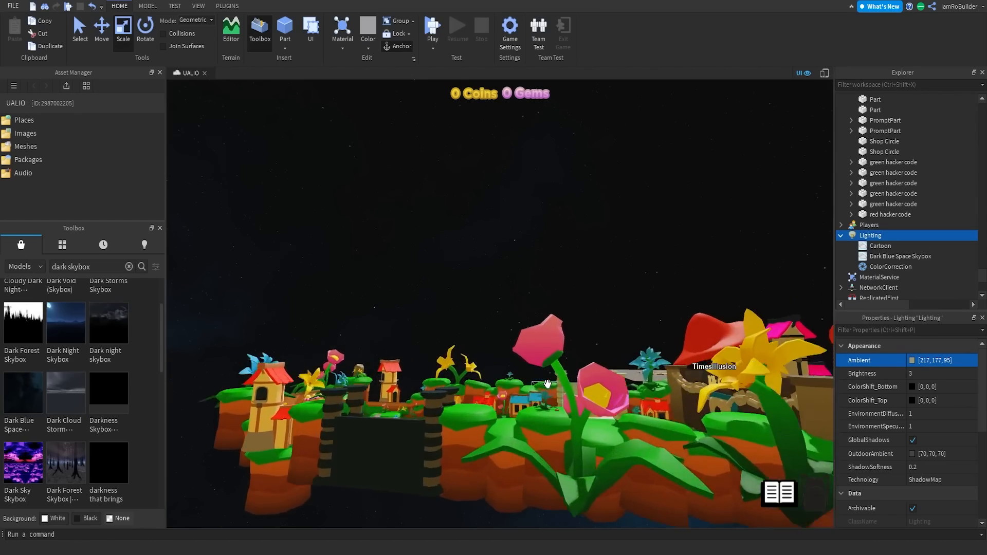
right_click_drag(536, 399, 536, 400)
scroll(536, 399, "up", 8)
scroll(536, 404, "up", 2)
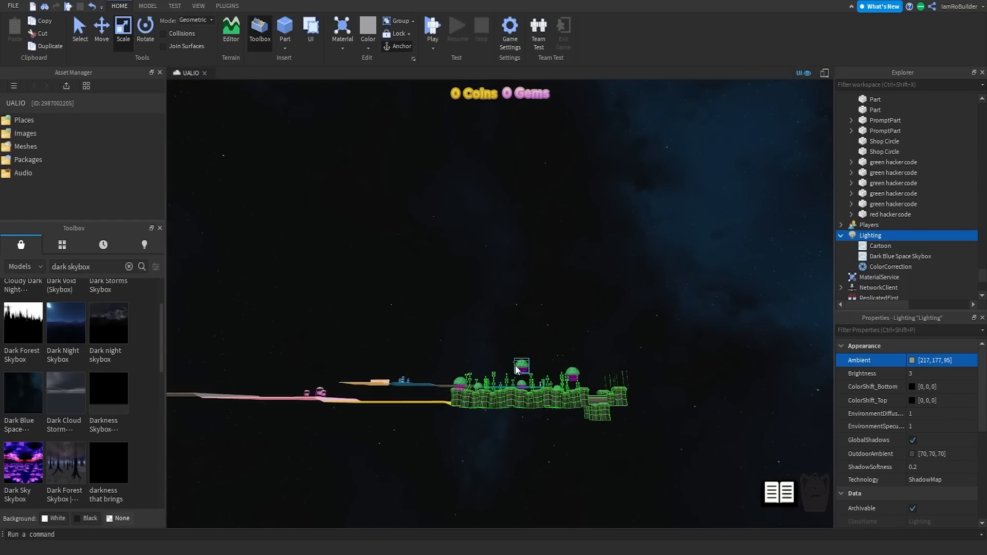
scroll(516, 369, "up", 10)
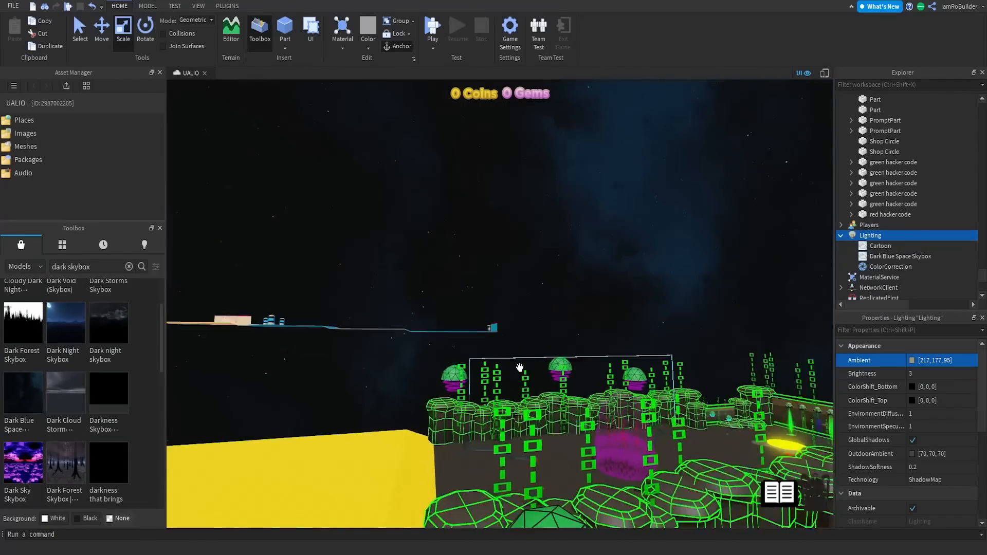
scroll(520, 368, "down", 10)
scroll(520, 368, "up", 5)
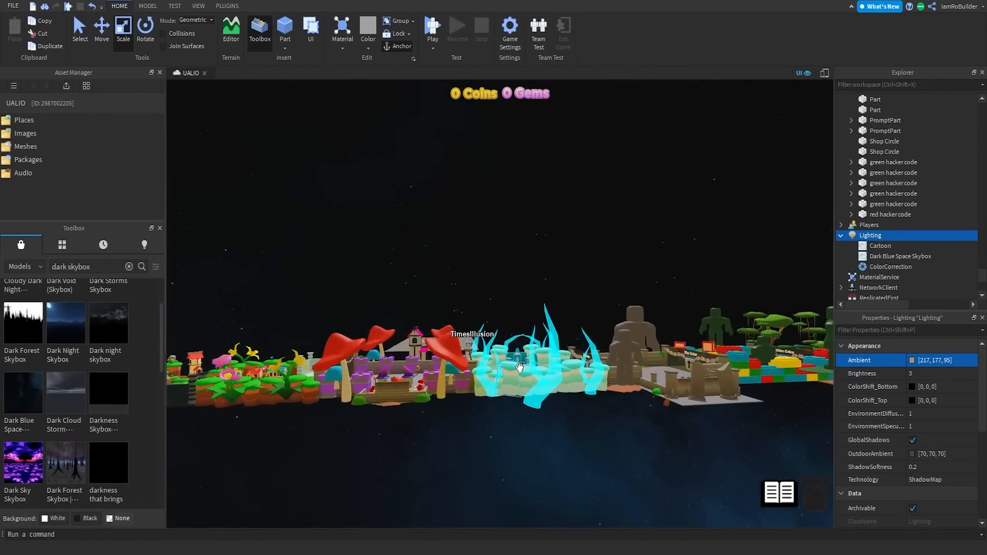
scroll(520, 368, "up", 10)
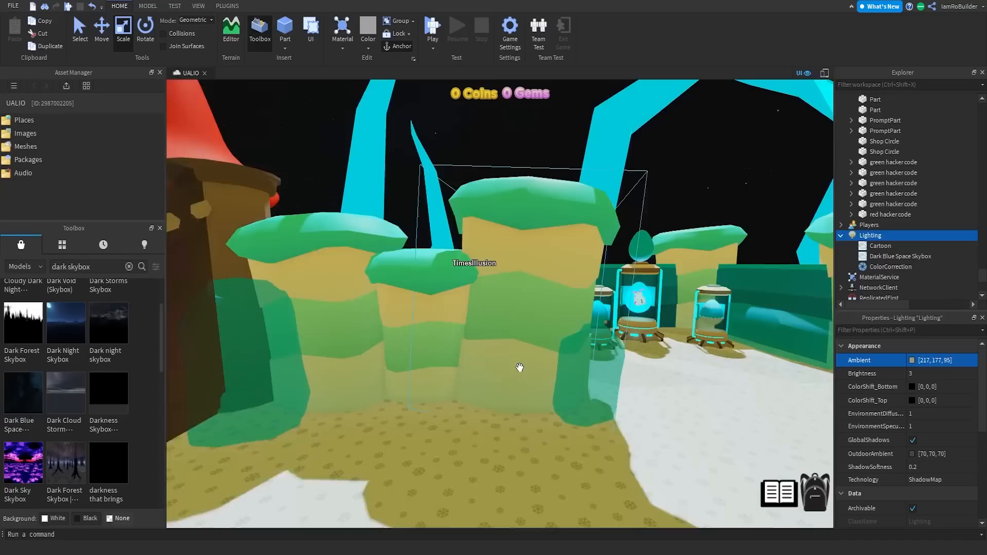
scroll(520, 368, "down", 10)
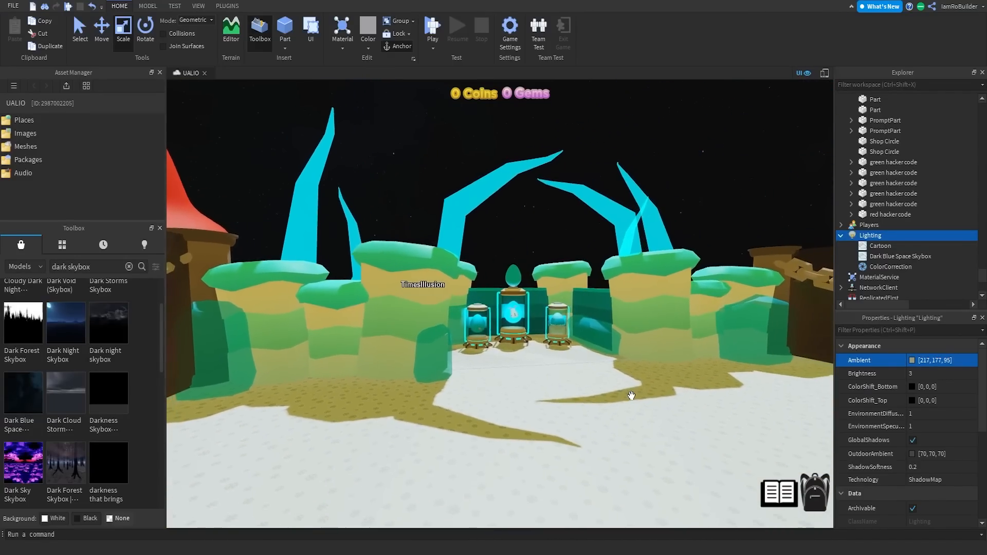
scroll(631, 396, "down", 10)
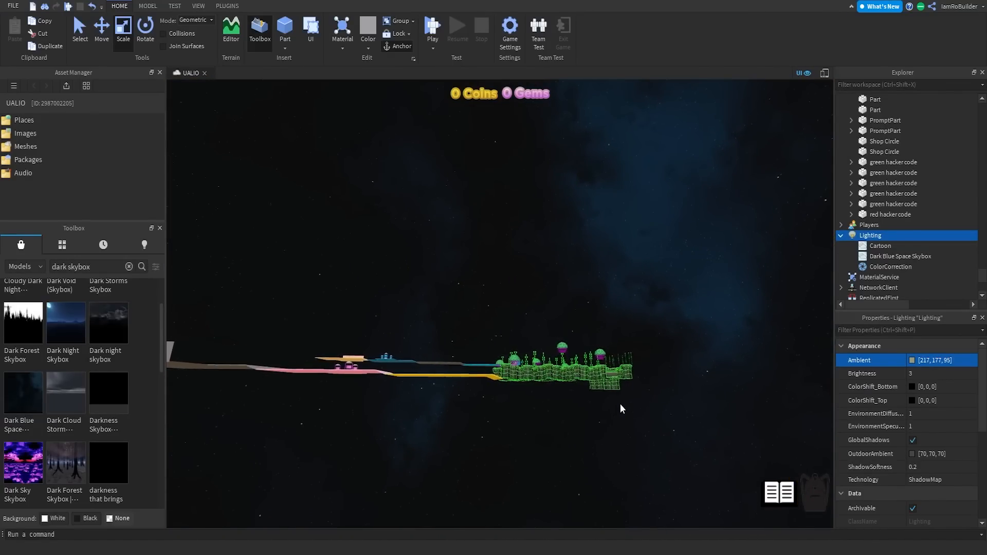
- Review the hacker zone's force field, glitching wires and glowing yellow circle against the dark sky
scroll(620, 405, "up", 3)
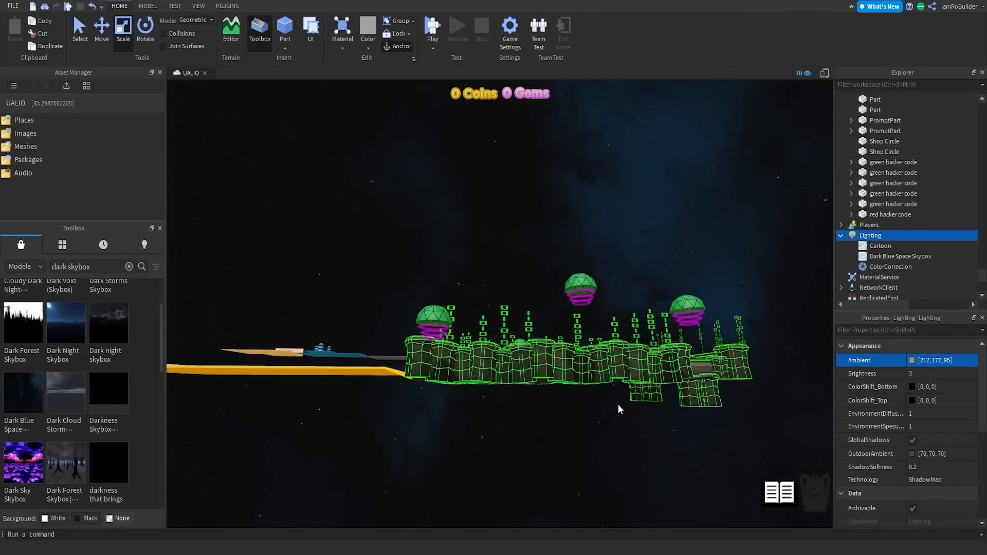
key("w")
right_click_drag(601, 385, 602, 385)
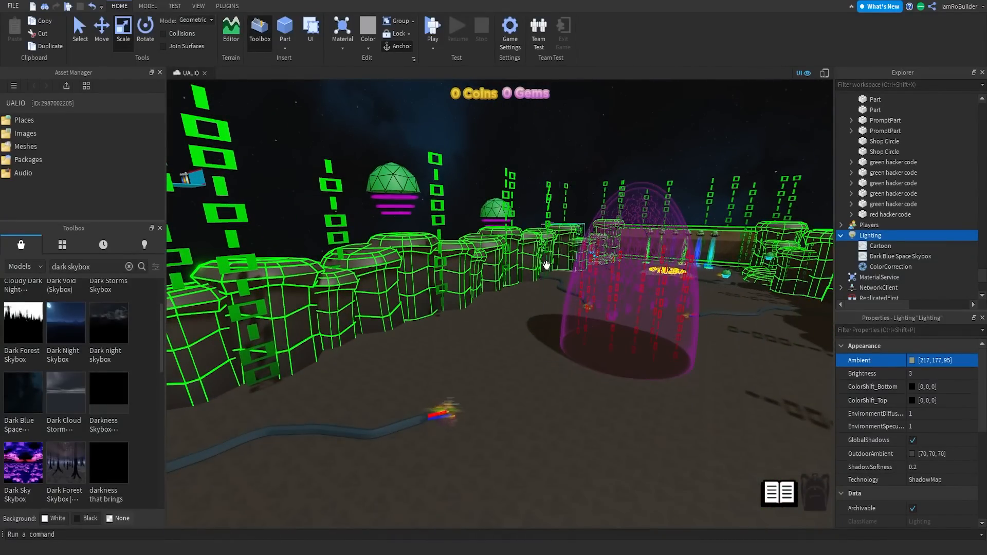
key("d")
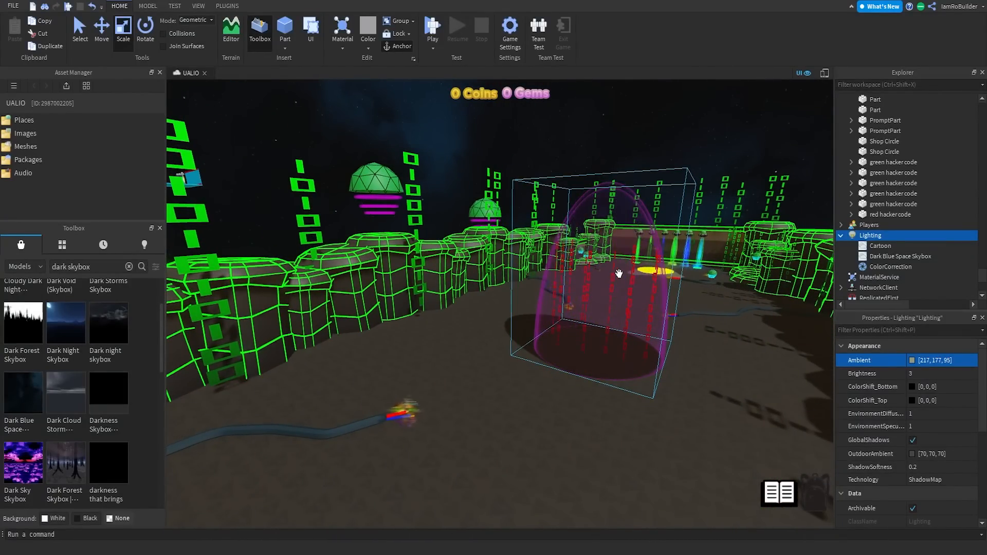
right_click_drag(641, 324, 642, 324)
key("w")
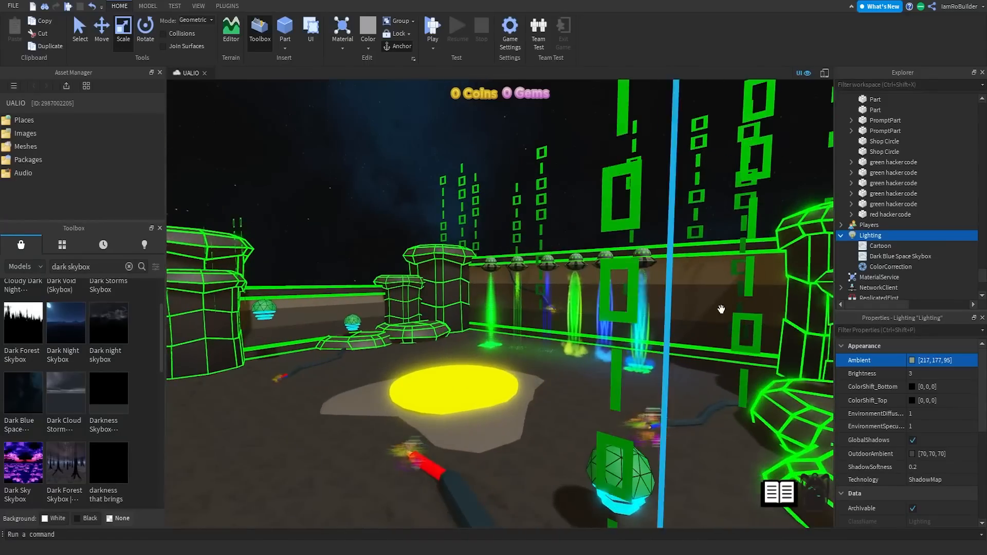
- Set the Lighting service's Ambient color to neutral grey 217, 217, 217
scroll(721, 309, "down", 3)
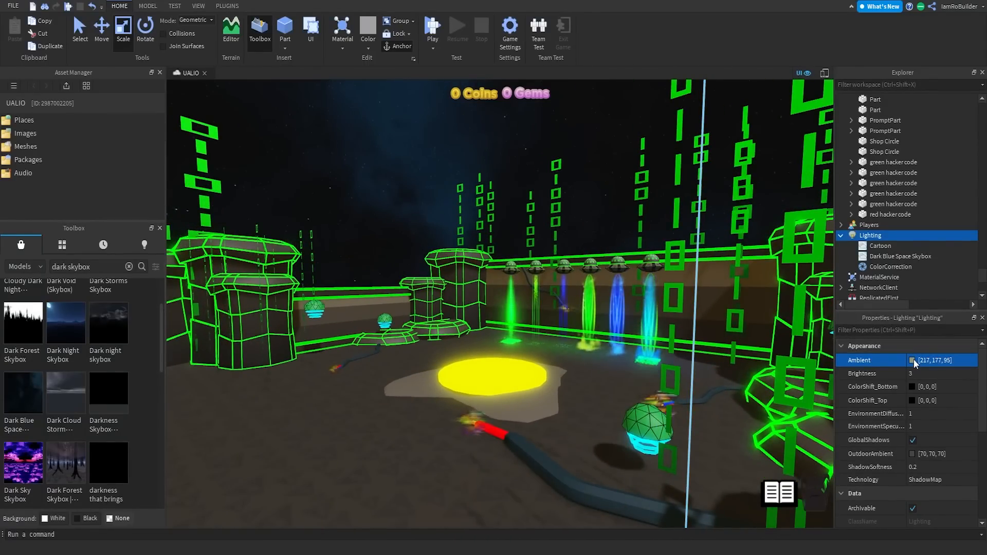
left_click(914, 361)
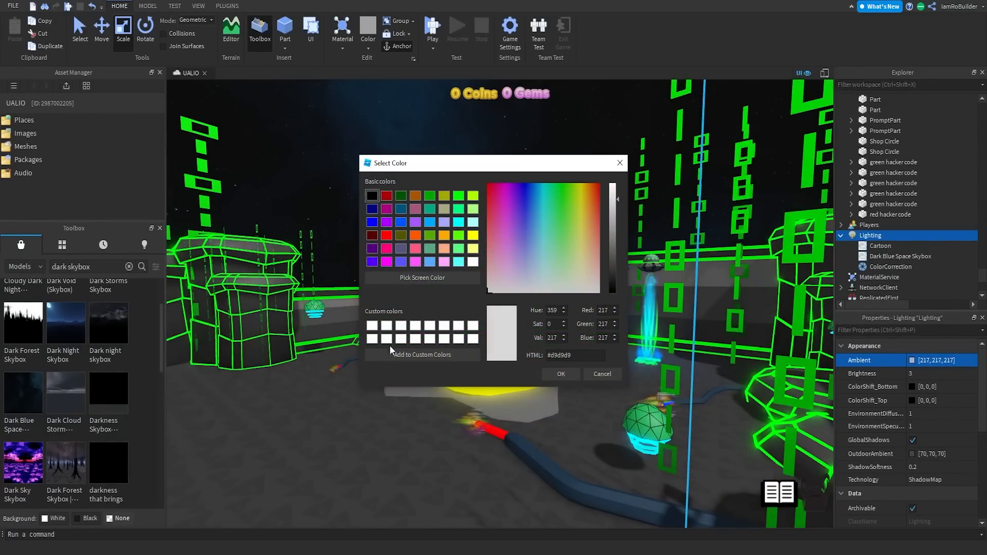
left_click(560, 375)
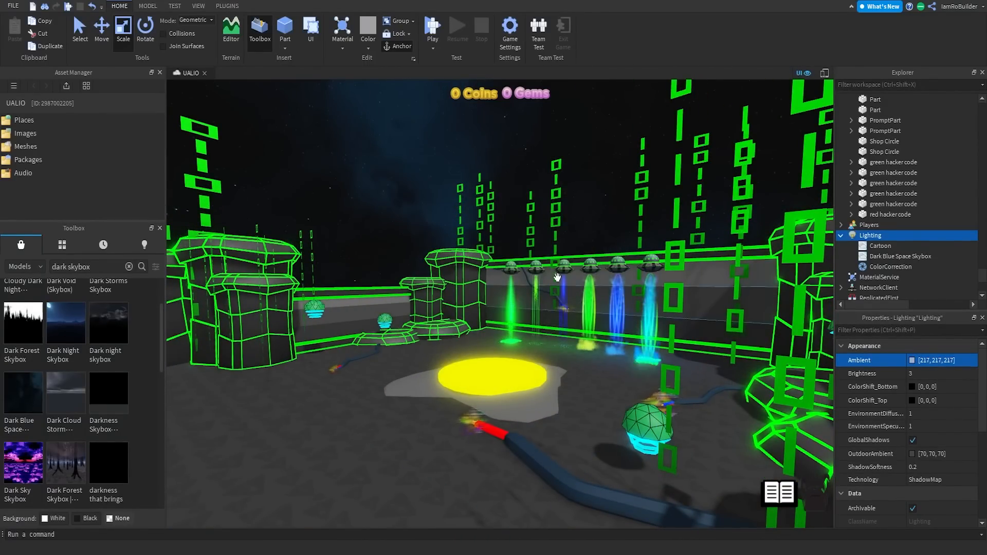
- Try repositioning the sun above the hacker zone with the Celestial Body Dragger to change the lighting and shadows
scroll(595, 325, "down", 10)
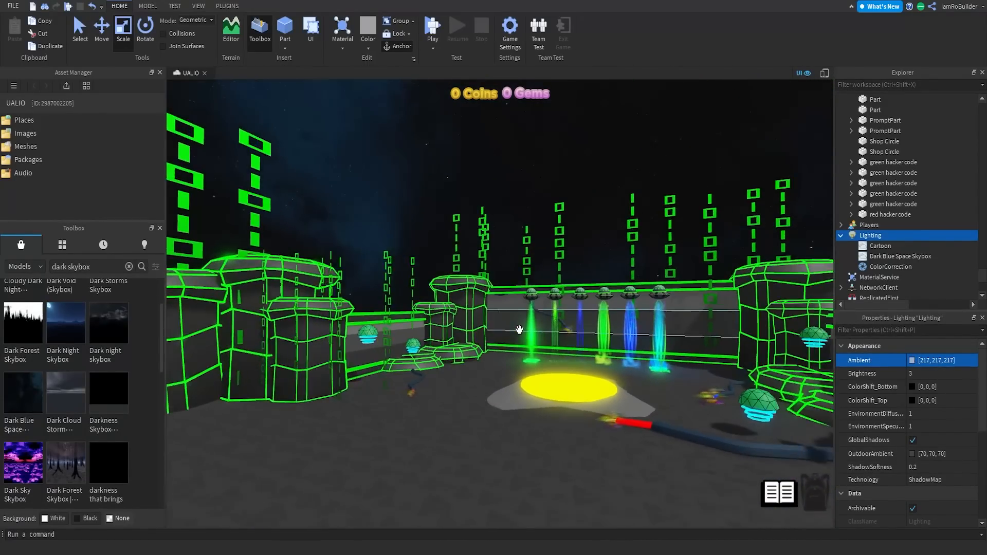
right_click_drag(519, 329, 520, 331)
scroll(519, 330, "down", 8)
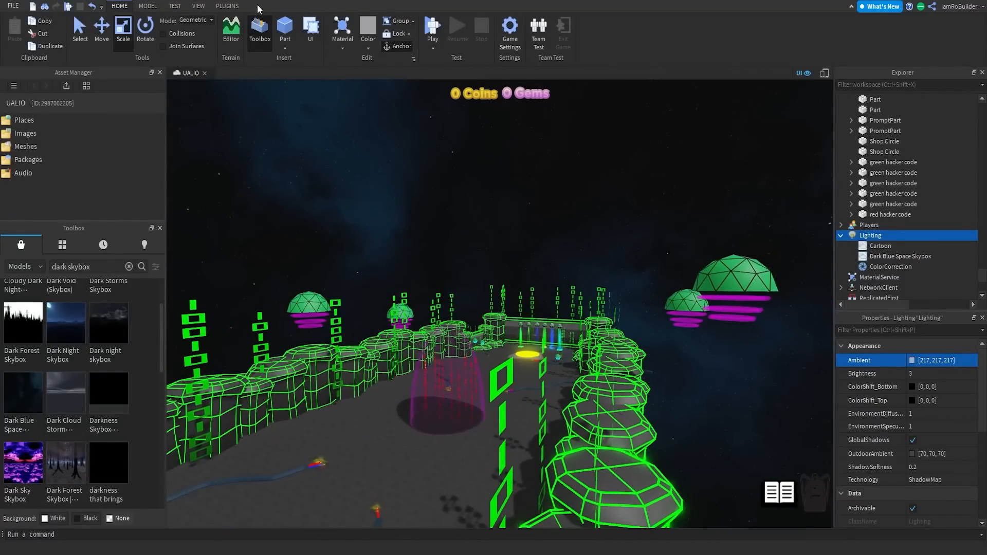
left_click(592, 23)
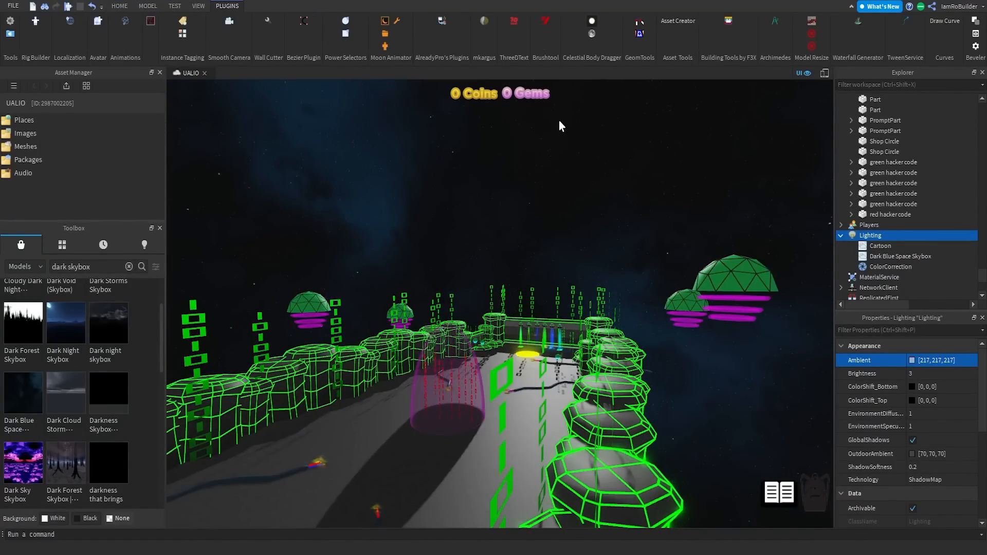
right_click_drag(544, 202, 544, 202)
left_click_drag(546, 243, 534, 279)
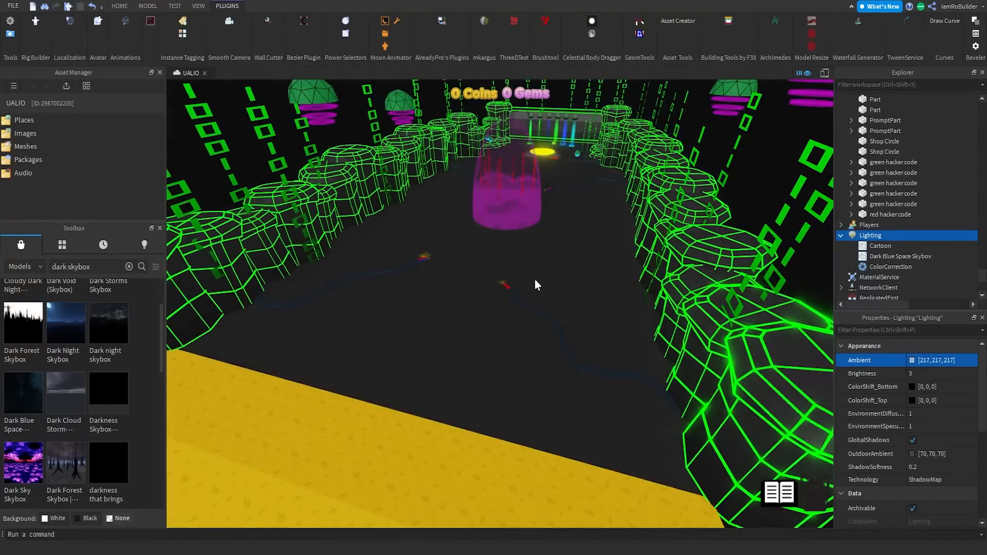
right_click_drag(535, 258, 539, 278)
left_click_drag(540, 274, 556, 159)
right_click_drag(558, 181, 557, 180)
key("w")
key("s")
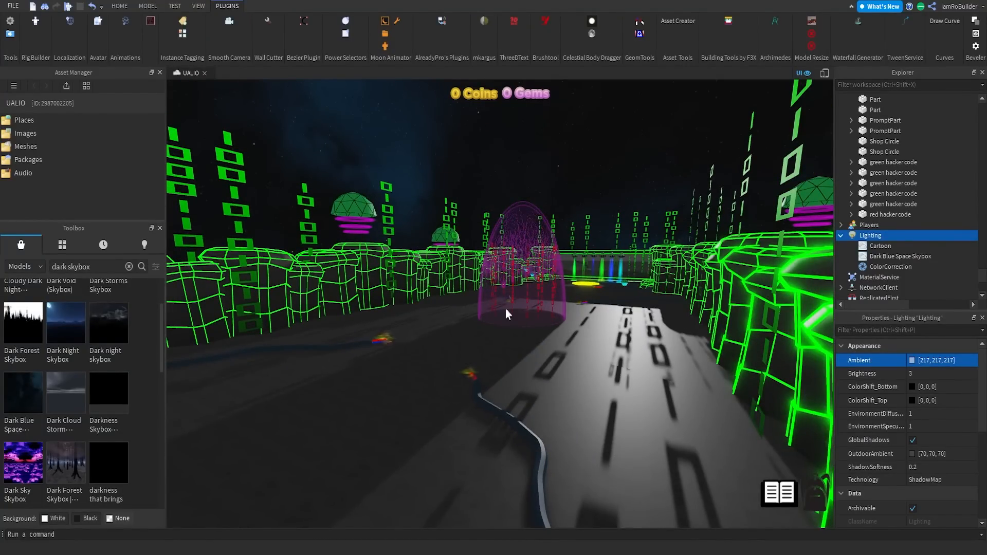
- Examine the hacker zone's wires, floating domes, wireframe walls and force field under the changed sunlight
right_click_drag(504, 125, 503, 125)
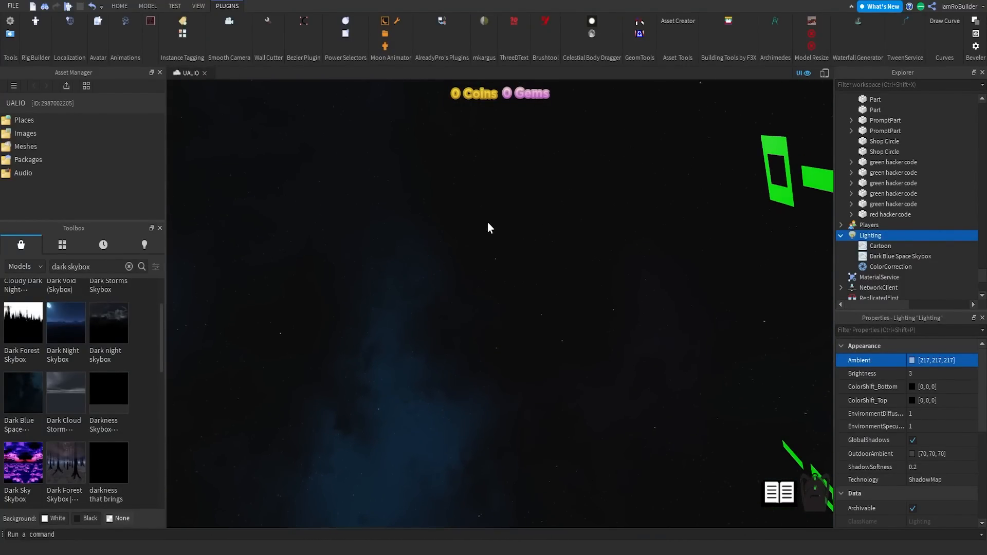
right_click_drag(514, 287, 514, 287)
key("w")
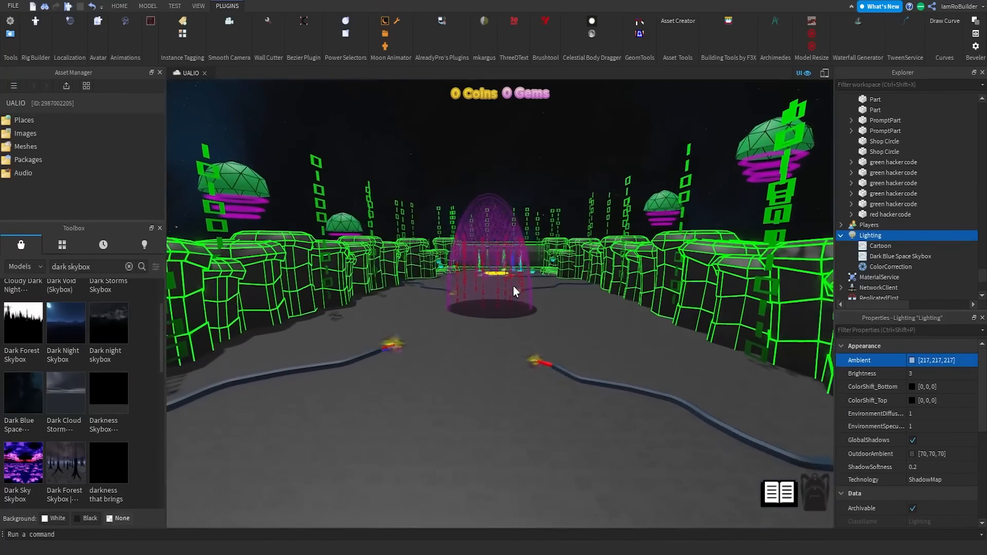
key("w")
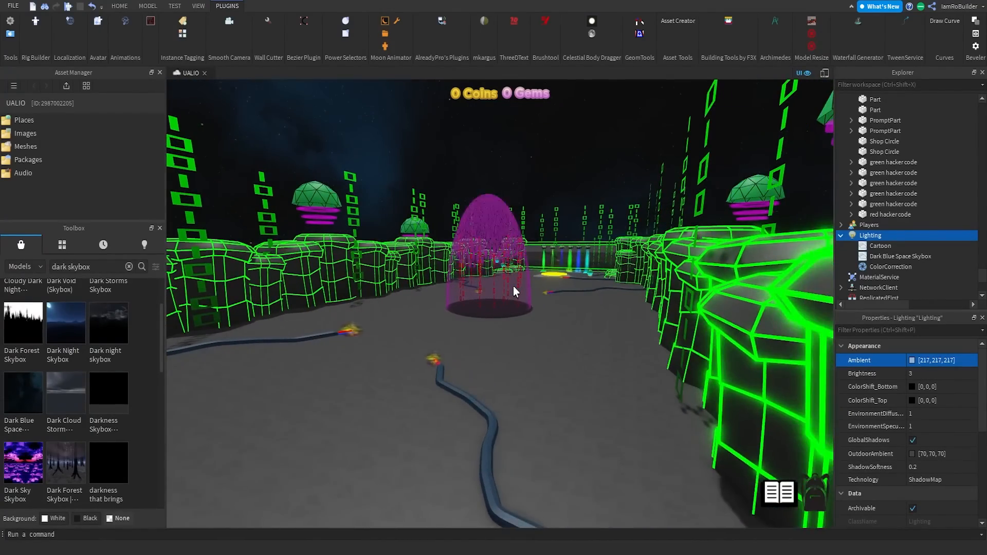
key("w")
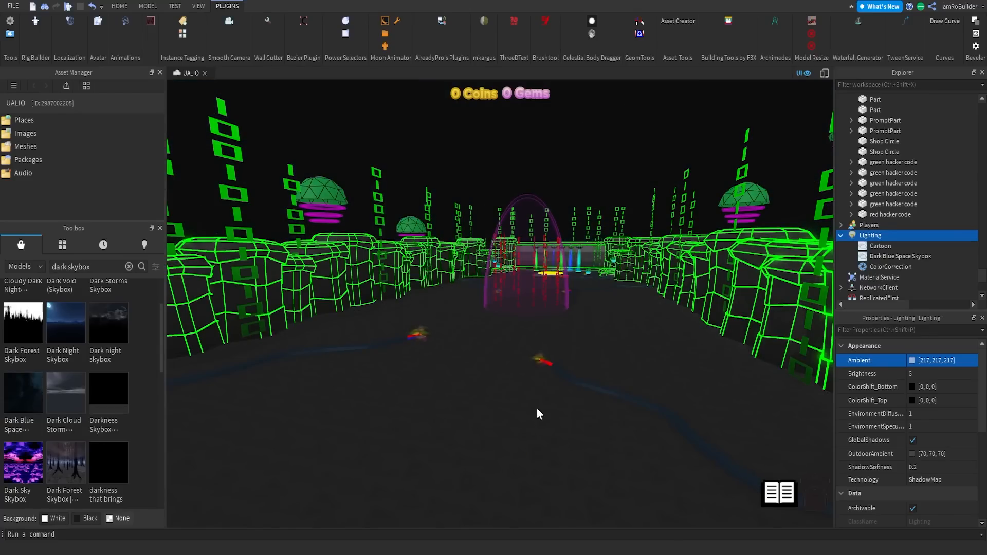
key("w")
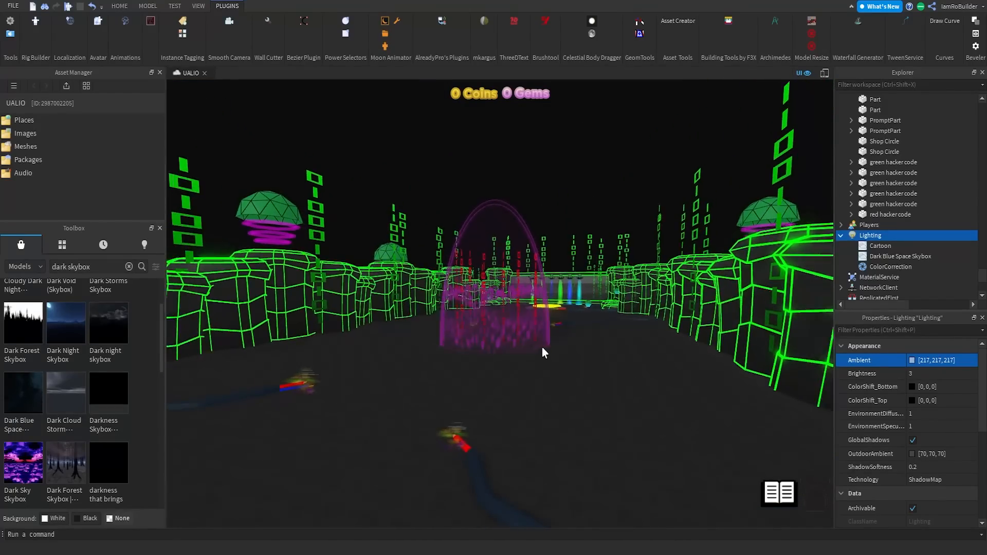
right_click_drag(542, 347, 579, 325)
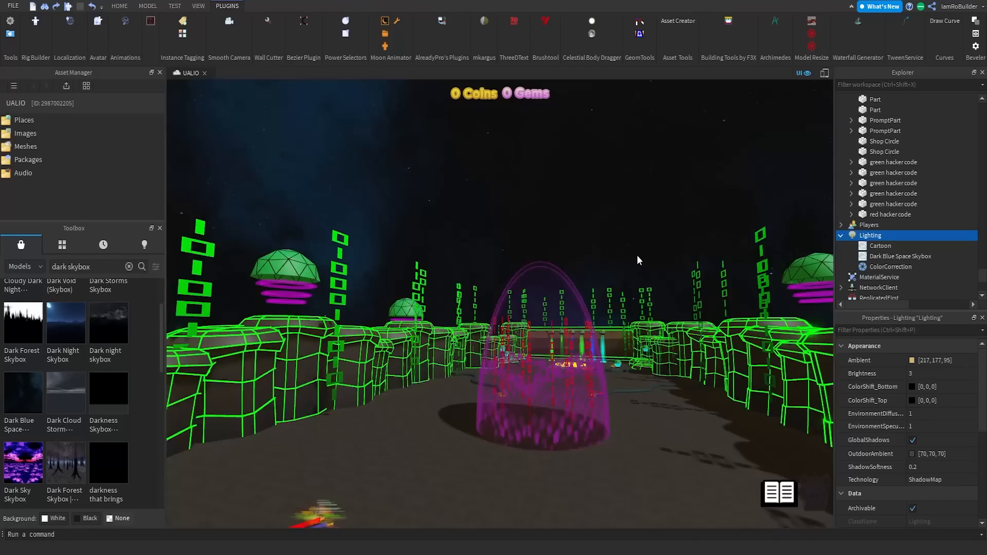
- Collapse the Lighting service in the object tree and review the yellow circle end of the hacker zone
right_click_drag(637, 255, 637, 255)
key("w")
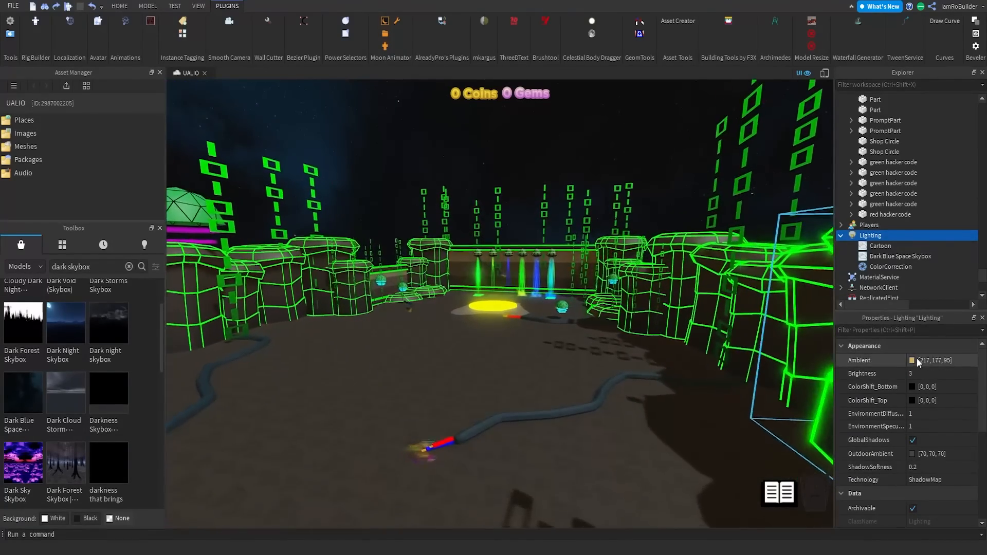
left_click(841, 236)
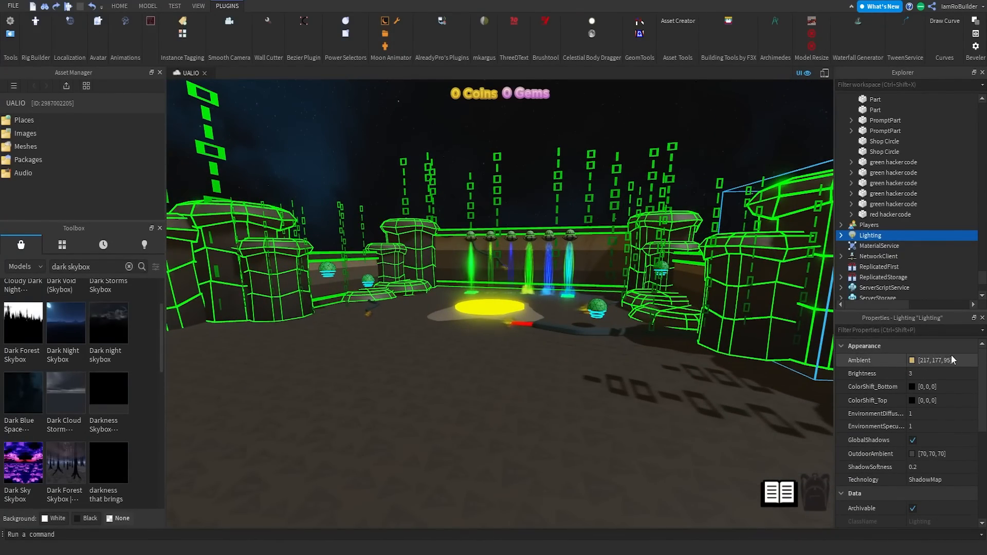
right_click_drag(570, 322, 584, 318)
key("s")
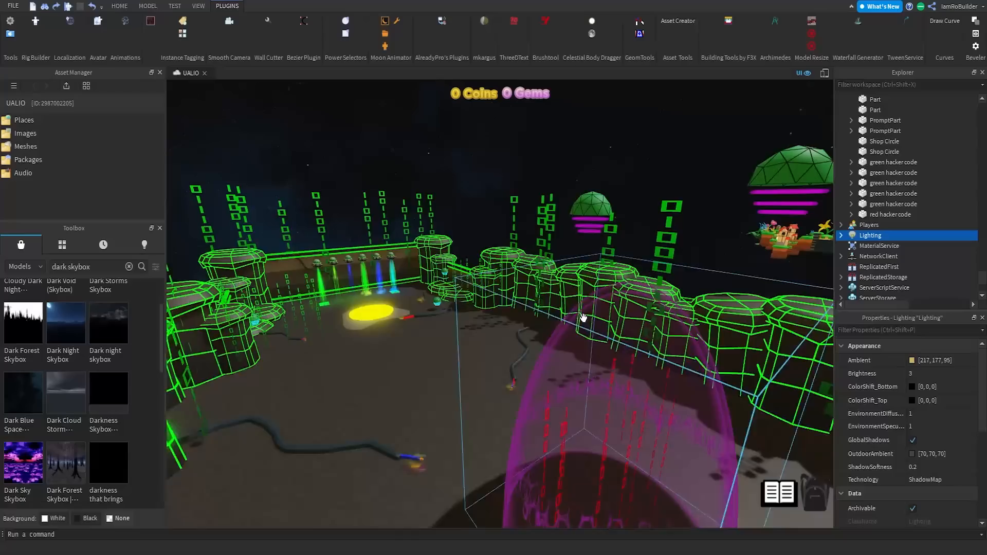
- Survey the map's colored zones and the hacker zone from above, and return to the force field and glitching wires
key("d")
right_click_drag(652, 321, 651, 322)
key("w")
key("s")
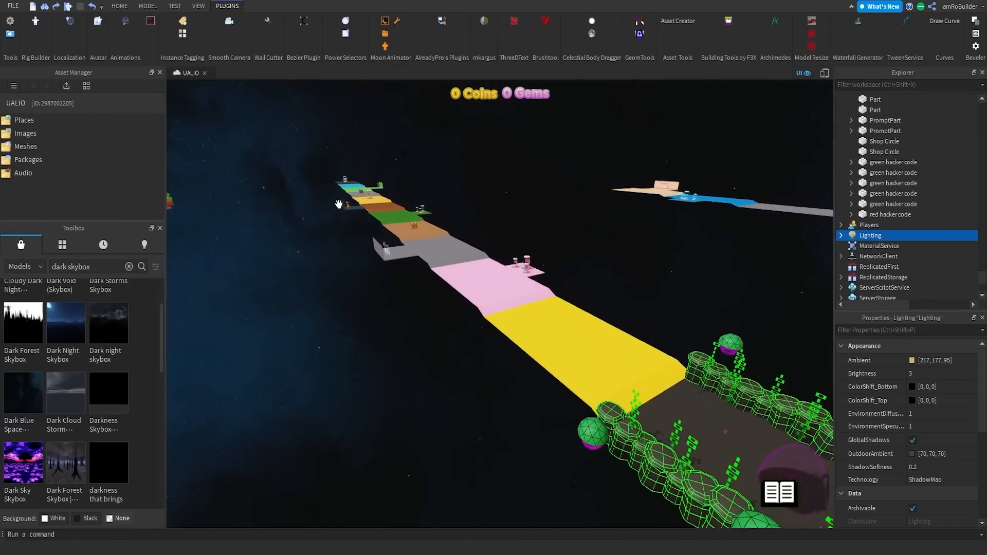
right_click_drag(446, 199, 446, 198)
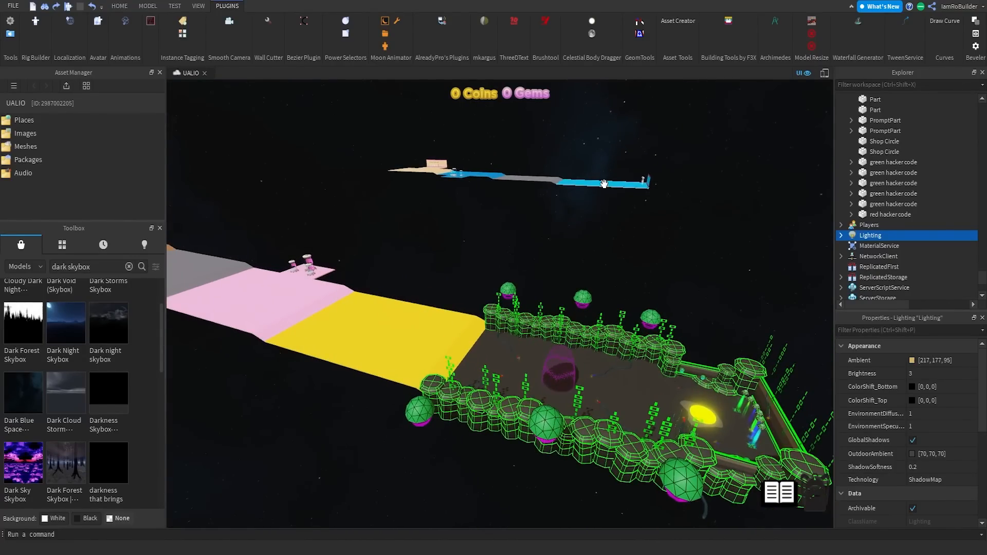
right_click_drag(534, 248, 534, 248)
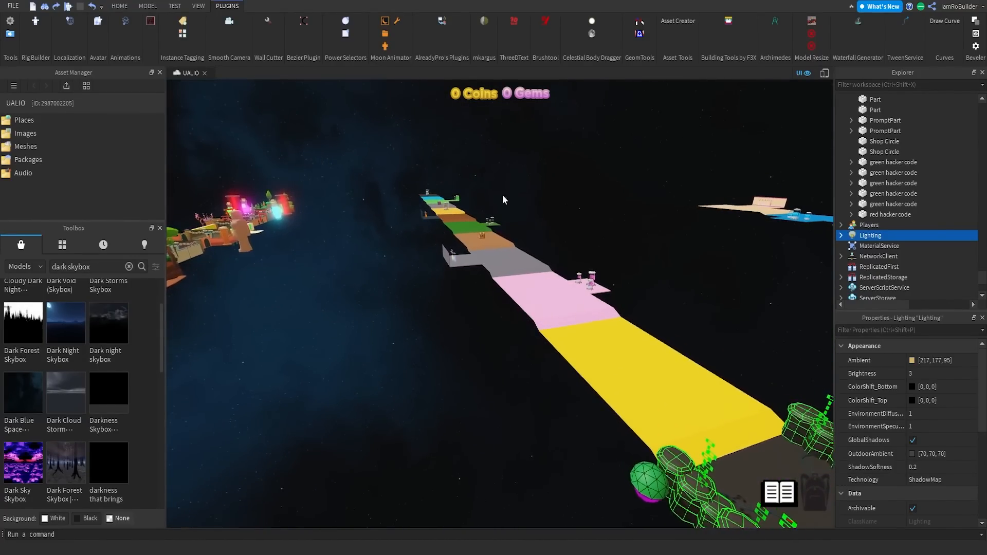
right_click_drag(585, 277, 585, 276)
key("w")
key("w")
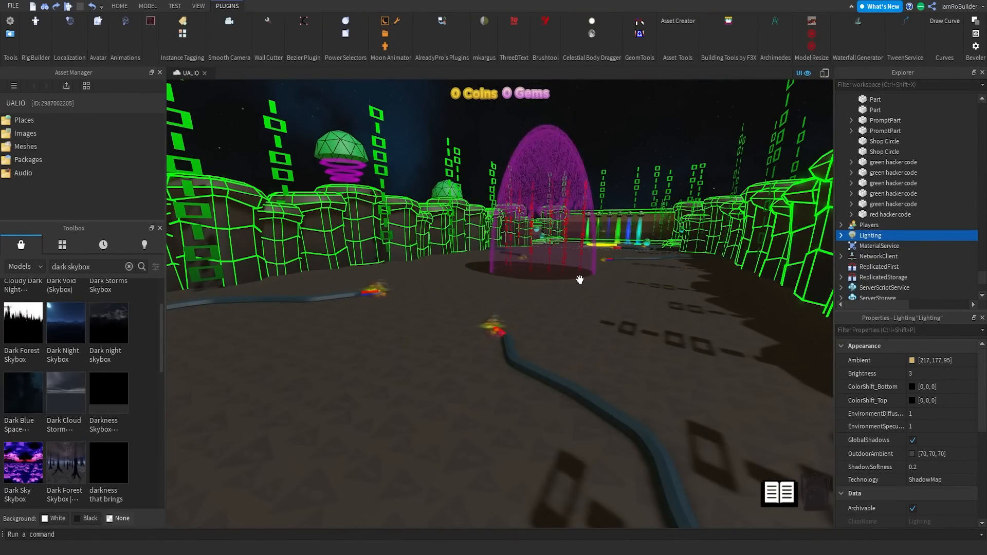